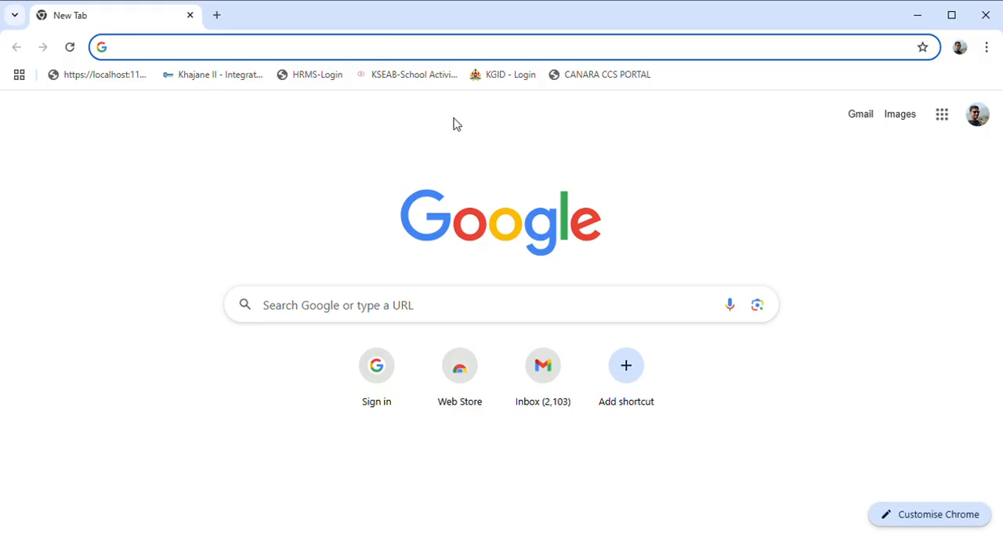
# Search Google for "canara css portal" and open the first Canara Bank result
pyautogui.click(168, 48)
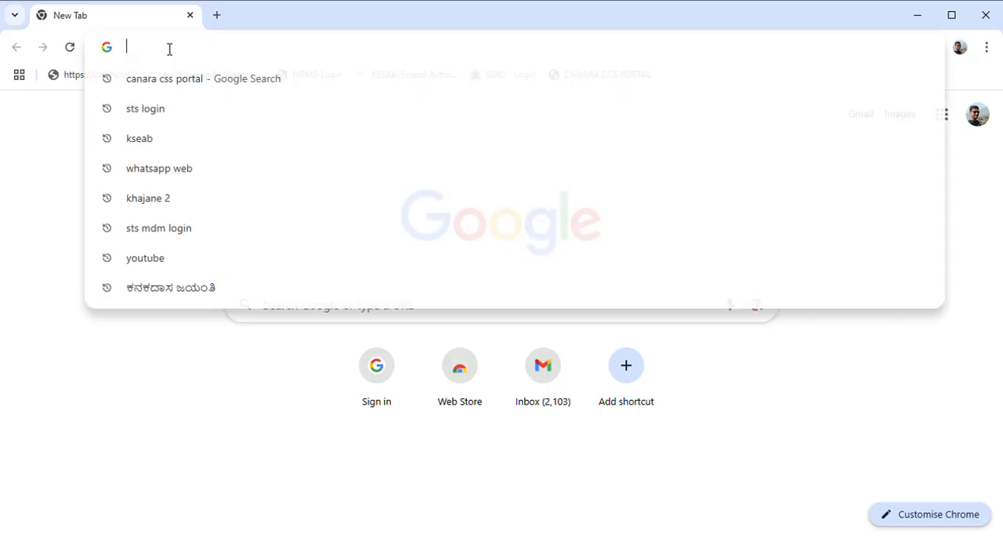
pyautogui.click(167, 81)
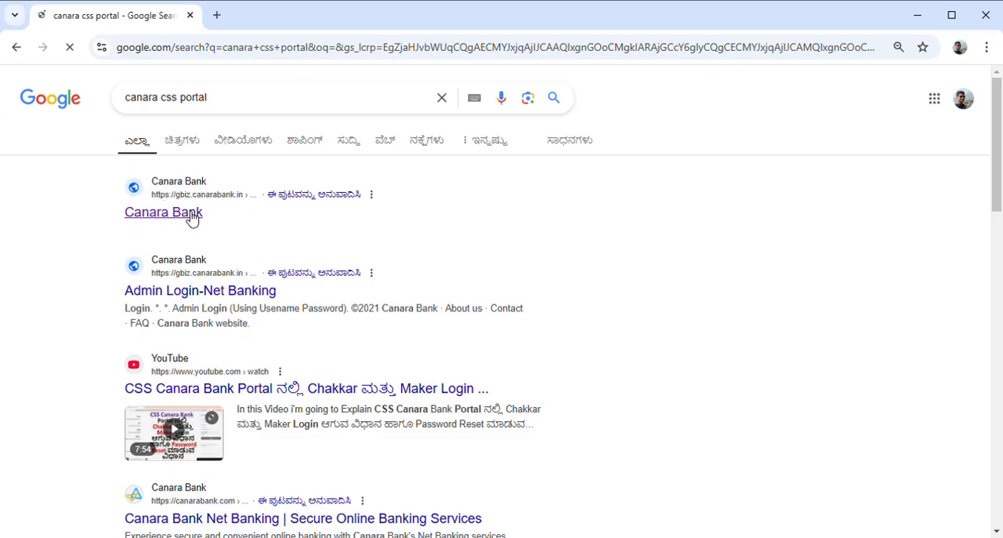
pyautogui.click(166, 221)
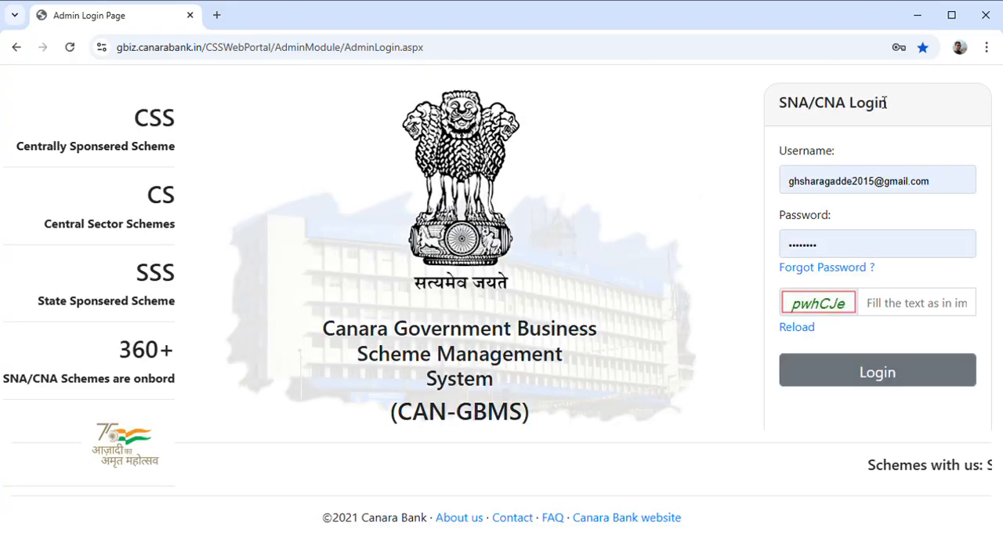
# Enter the captcha verification text, log in with the prefilled credentials and agree to continue despite the existing session
pyautogui.click(719, 168)
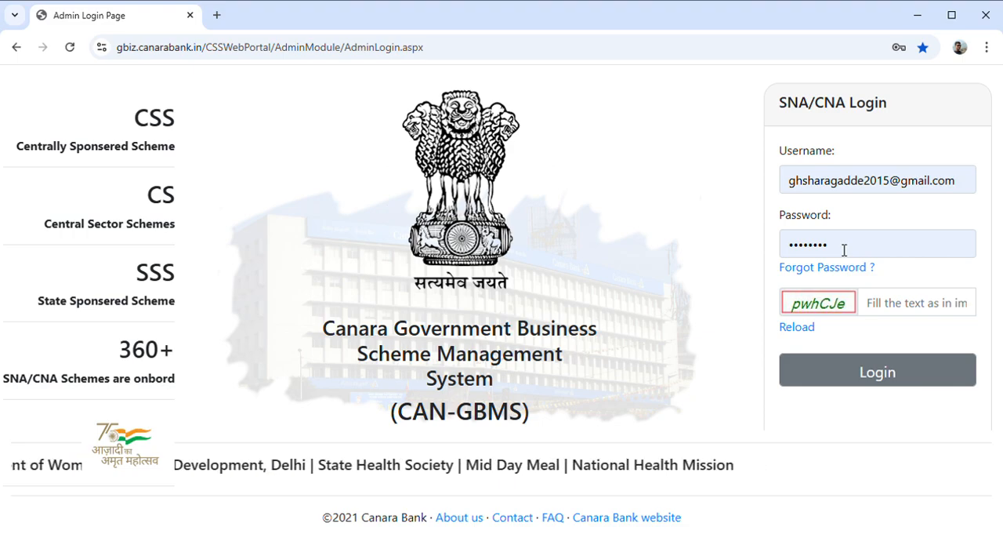
pyautogui.click(887, 308)
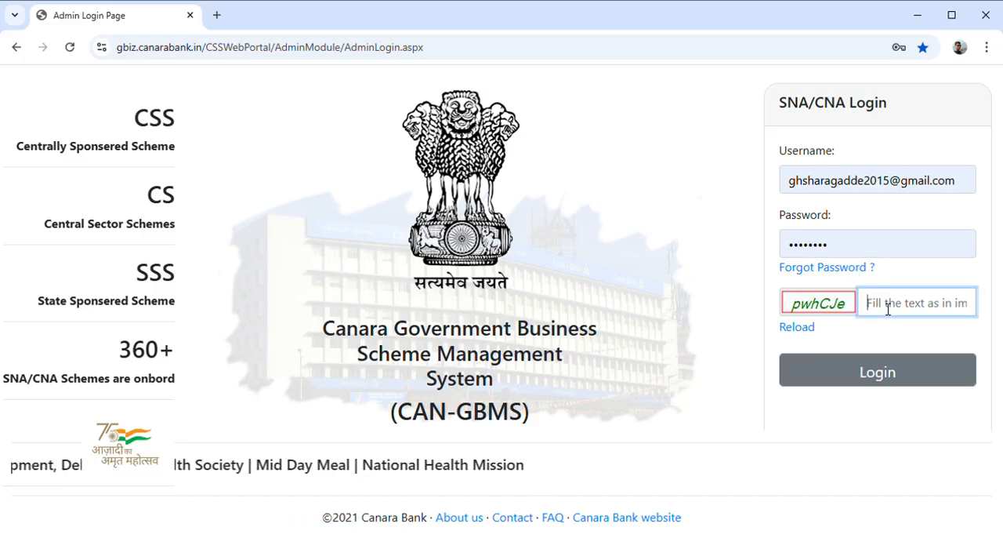
pyautogui.write('pwh')
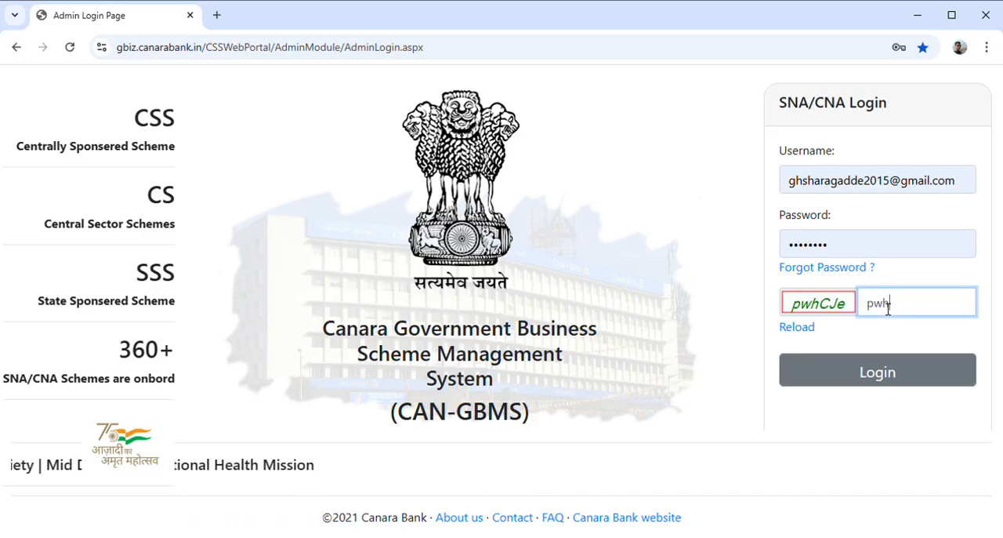
pyautogui.write('C')
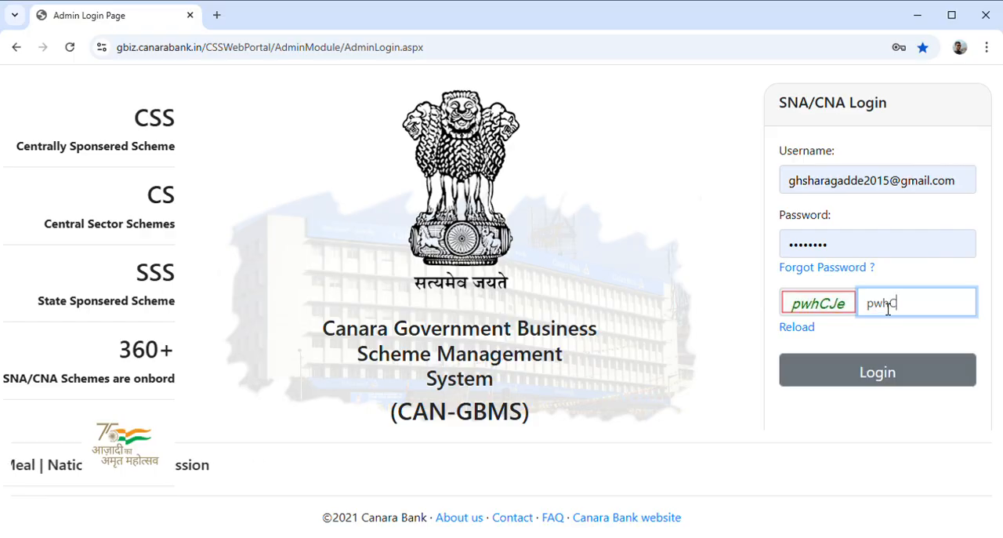
pyautogui.write('J')
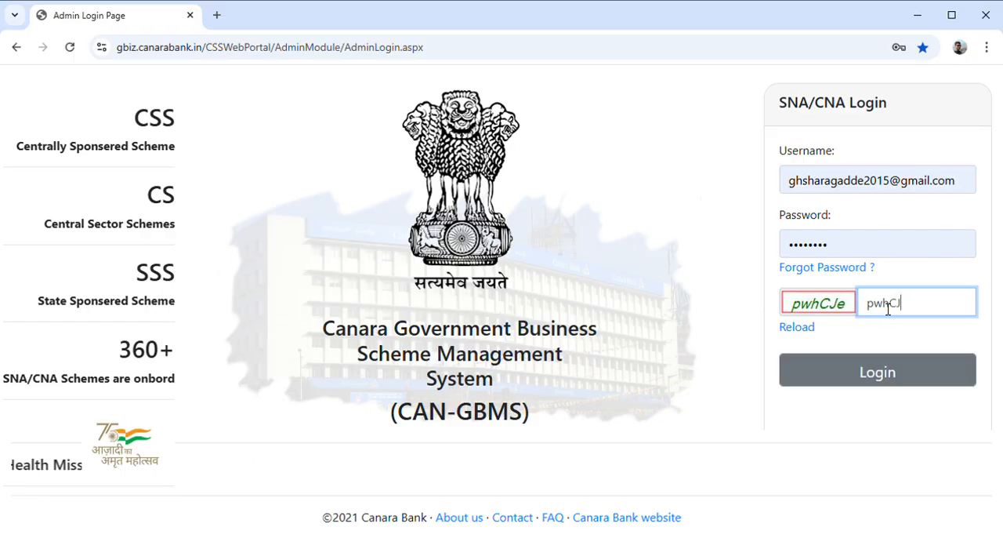
pyautogui.write('e')
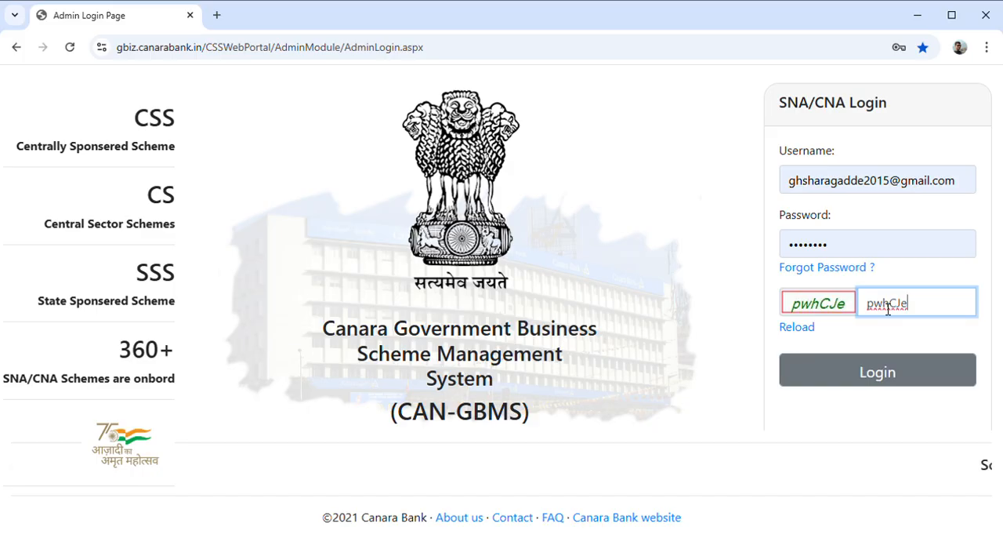
pyautogui.click(893, 371)
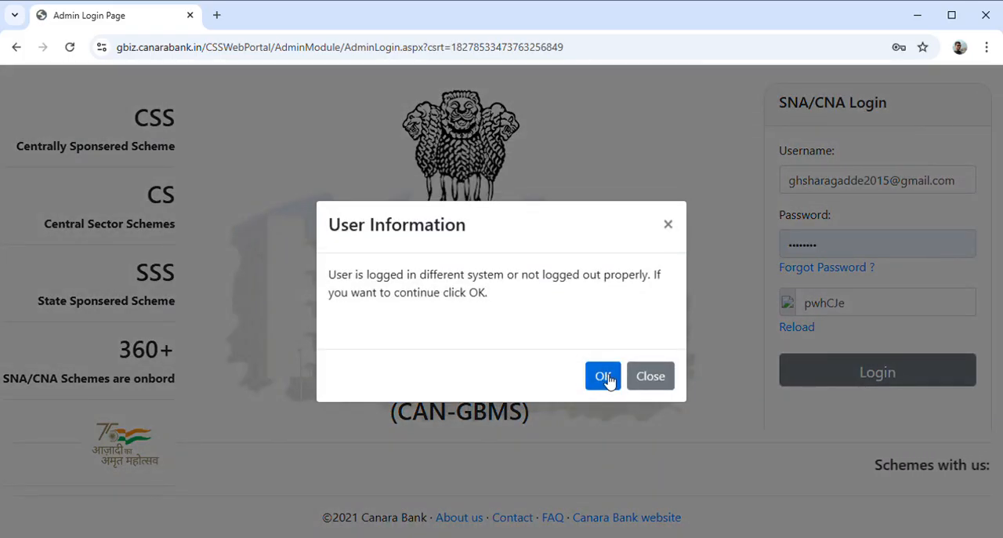
pyautogui.click(603, 377)
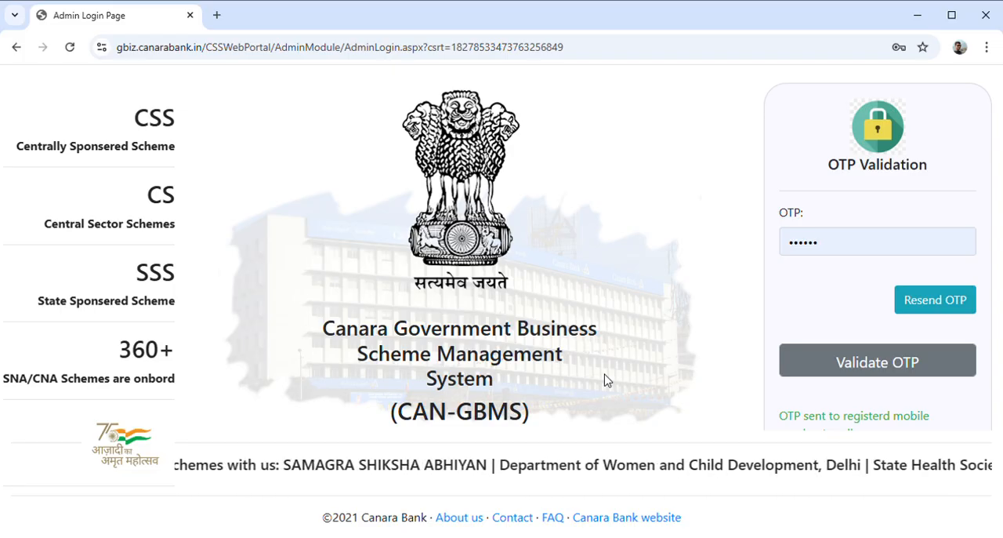
# Replace the prefilled OTP with the received one-time code, validate it and dismiss the notice about new portal changes
pyautogui.click(899, 248)
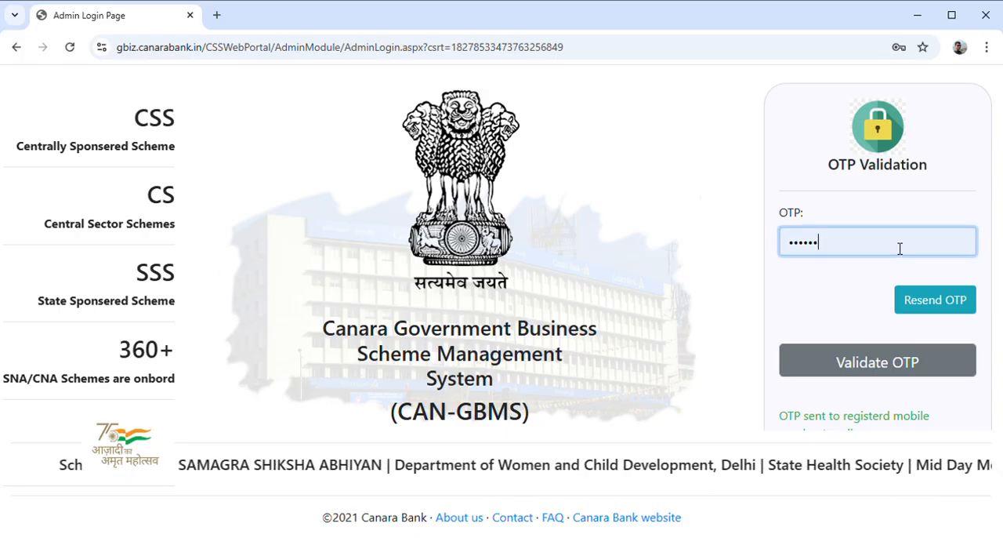
pyautogui.press('BackSpace')
pyautogui.press('BackSpace')
pyautogui.press('BackSpace')
pyautogui.press('BackSpace')
pyautogui.press('BackSpace')
pyautogui.press('BackSpace')
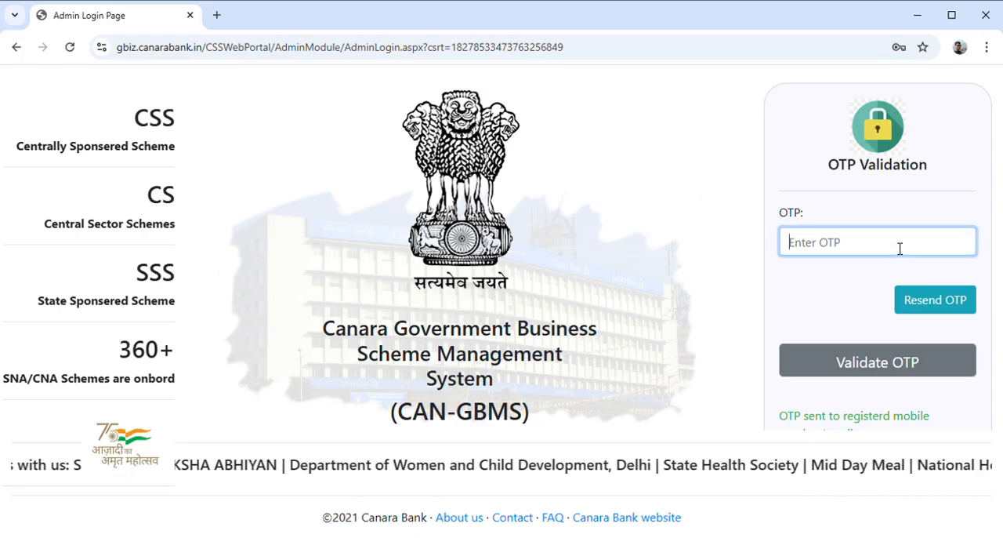
pyautogui.write('1234')
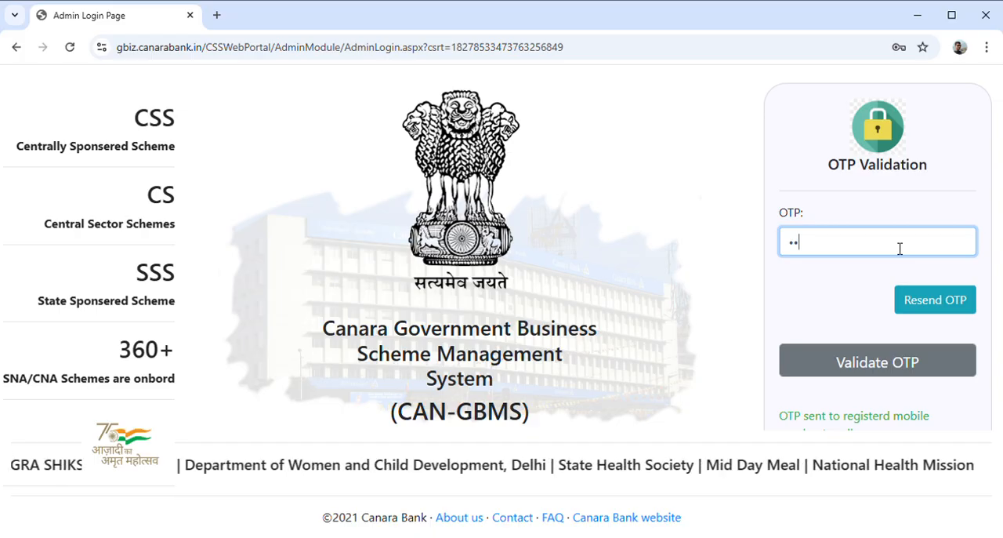
pyautogui.write('56')
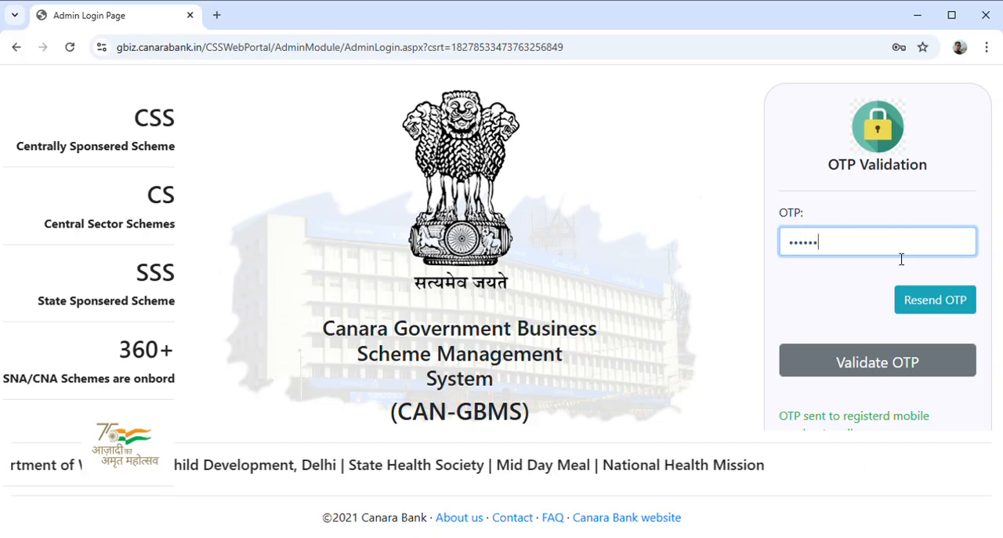
pyautogui.click(887, 362)
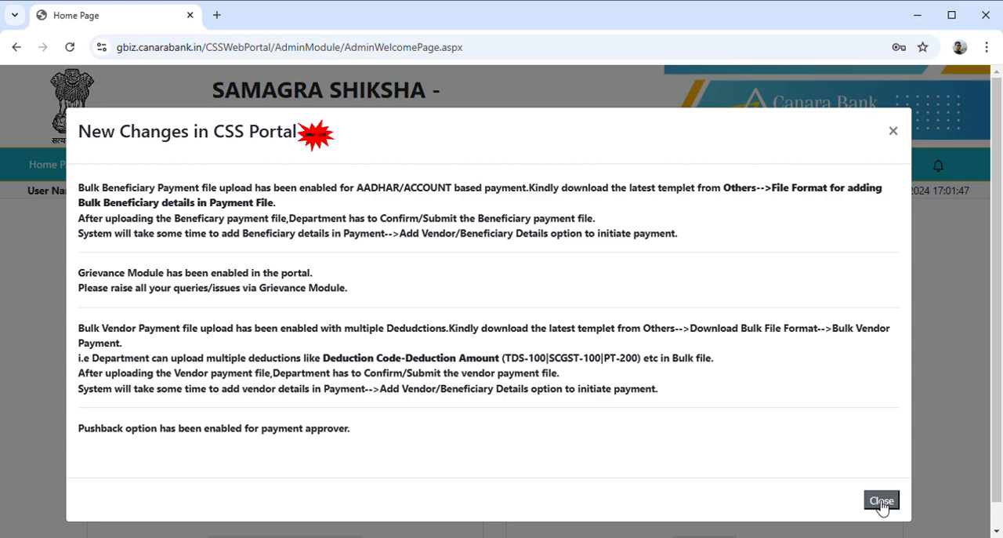
pyautogui.click(881, 500)
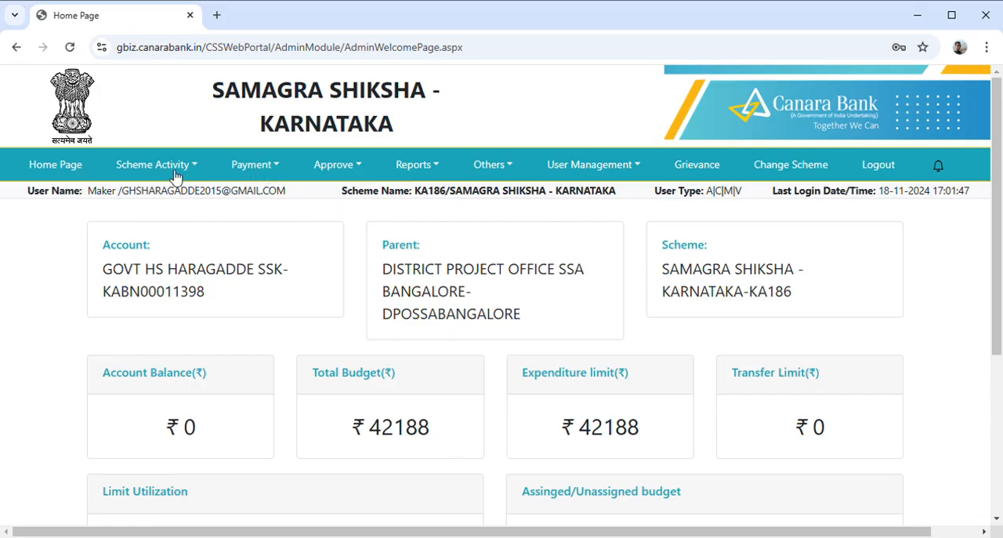
# Open the Vendor Registration page and fetch the vendors for the scheme SAMAGRA SHIKSHA - KARNATAKA
pyautogui.click(279, 167)
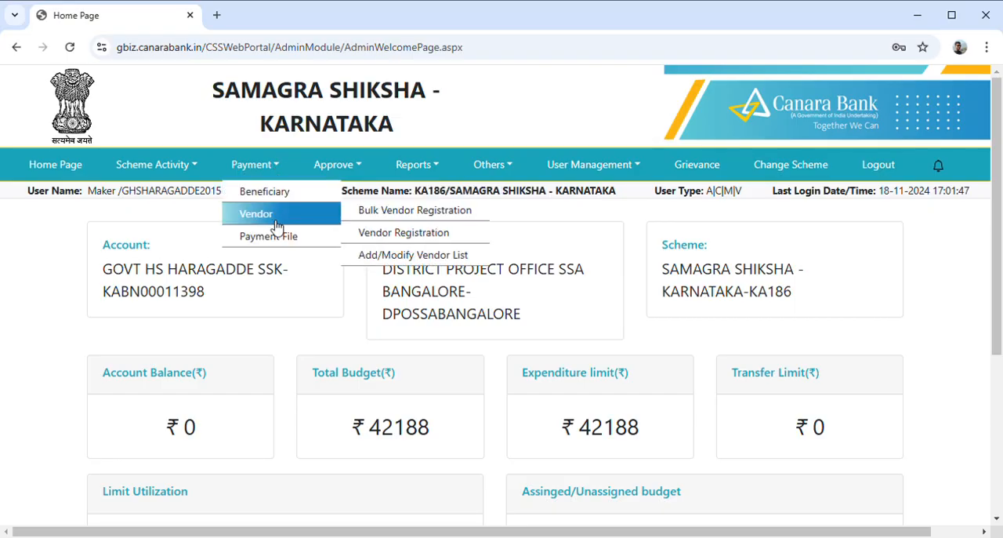
pyautogui.moveTo(269, 223)
pyautogui.click(395, 242)
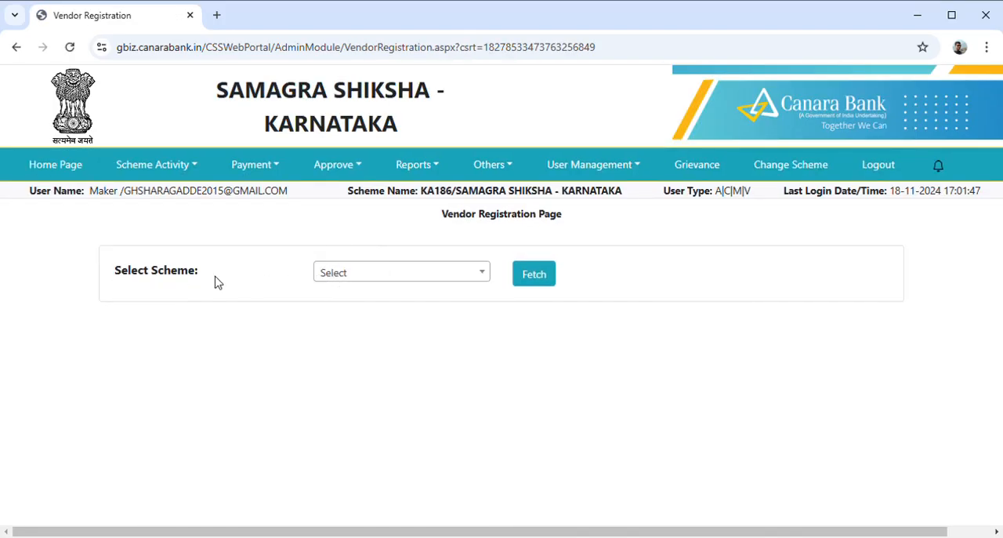
pyautogui.click(352, 276)
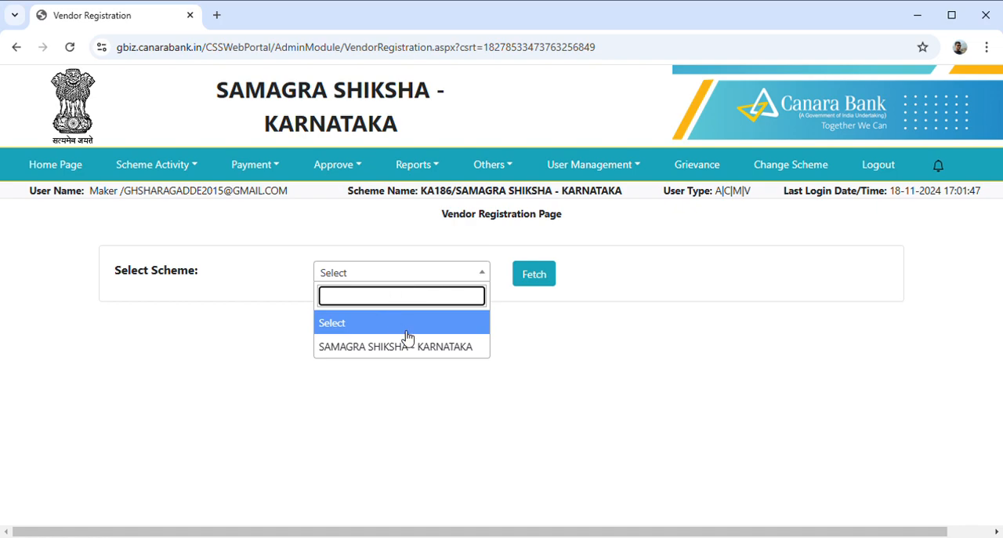
pyautogui.click(366, 348)
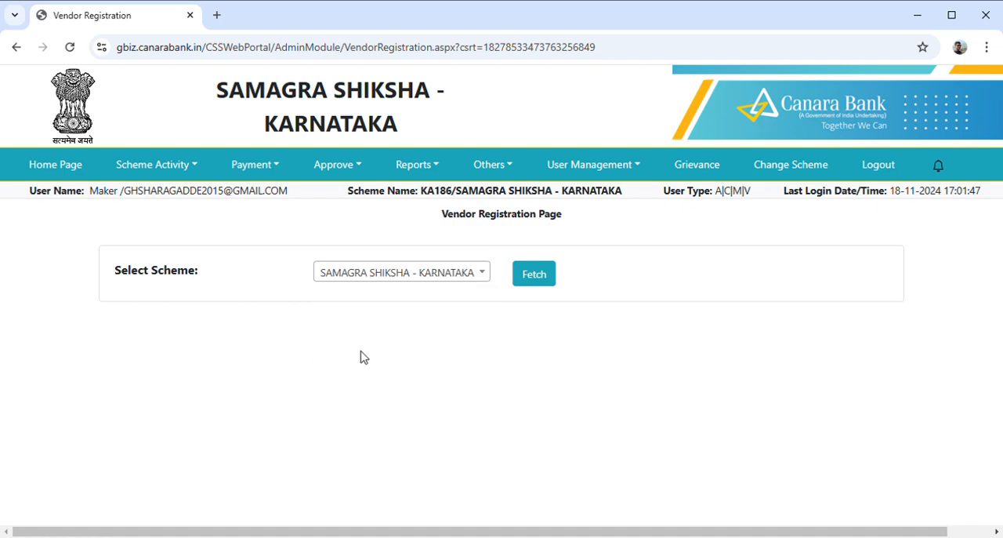
pyautogui.click(540, 287)
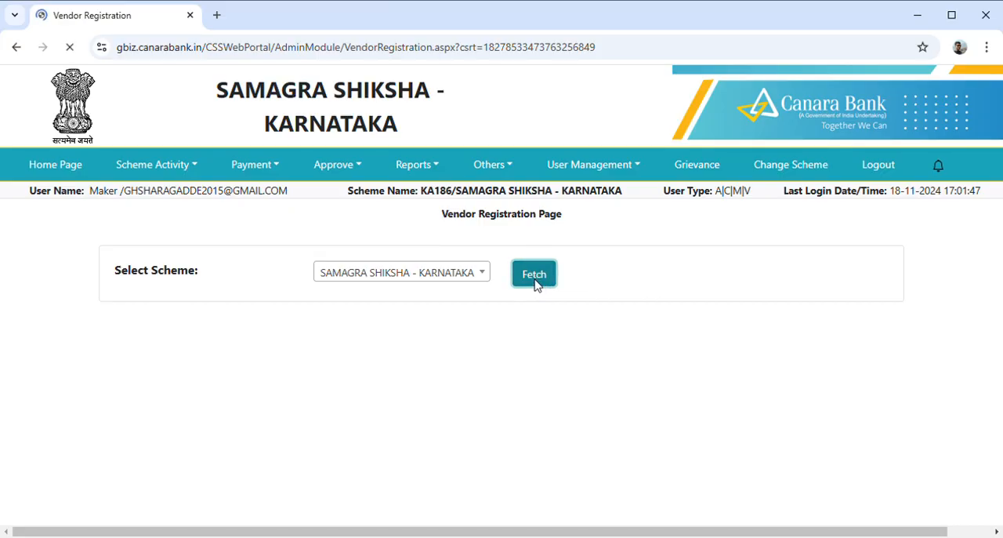
# Review the existing vendors registered under the scheme, including their account, address and PFMS code details
pyautogui.scroll(-5, 441, 354)
pyautogui.scroll(-3, 441, 353)
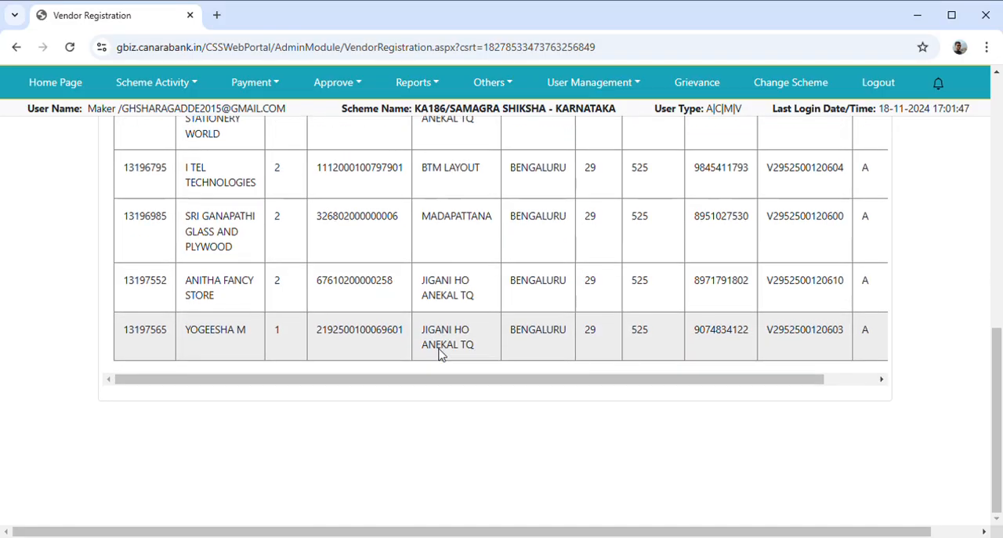
pyautogui.scroll(3, 443, 355)
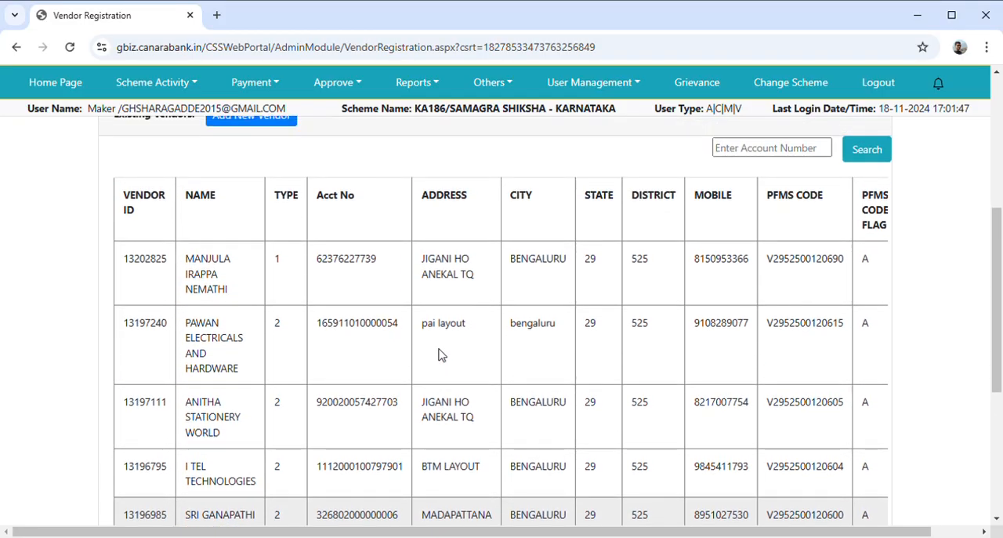
pyautogui.scroll(3, 441, 353)
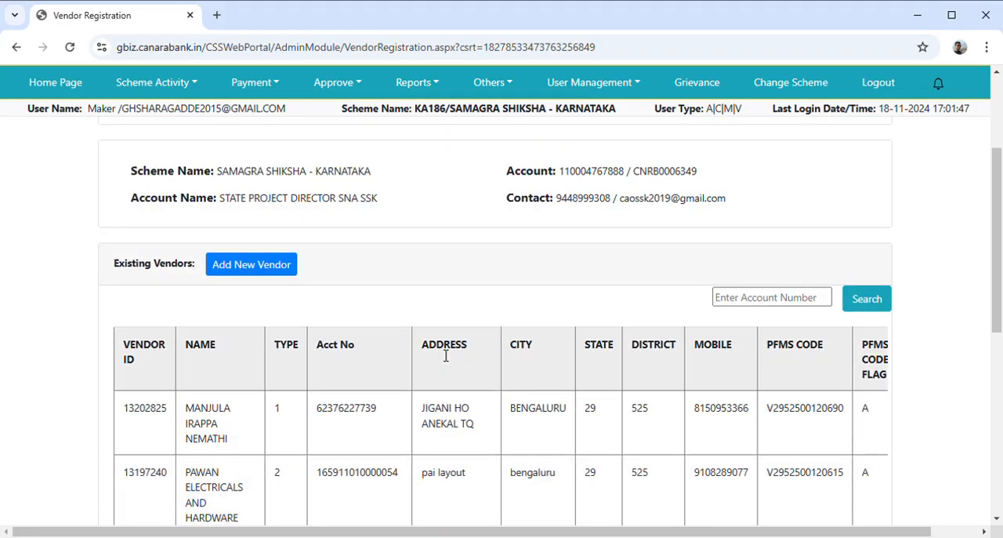
pyautogui.scroll(-3, 701, 362)
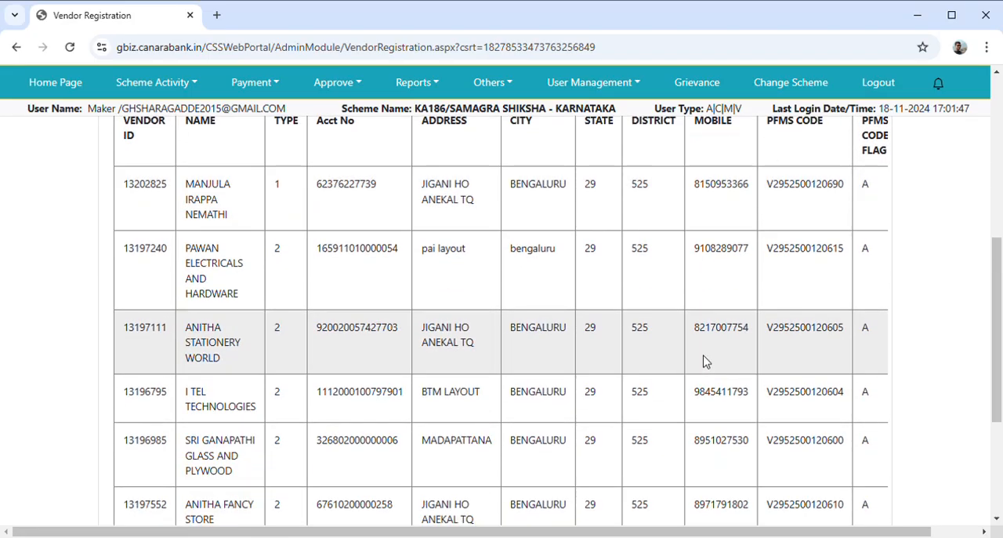
pyautogui.scroll(-1, 703, 362)
pyautogui.scroll(5, 703, 361)
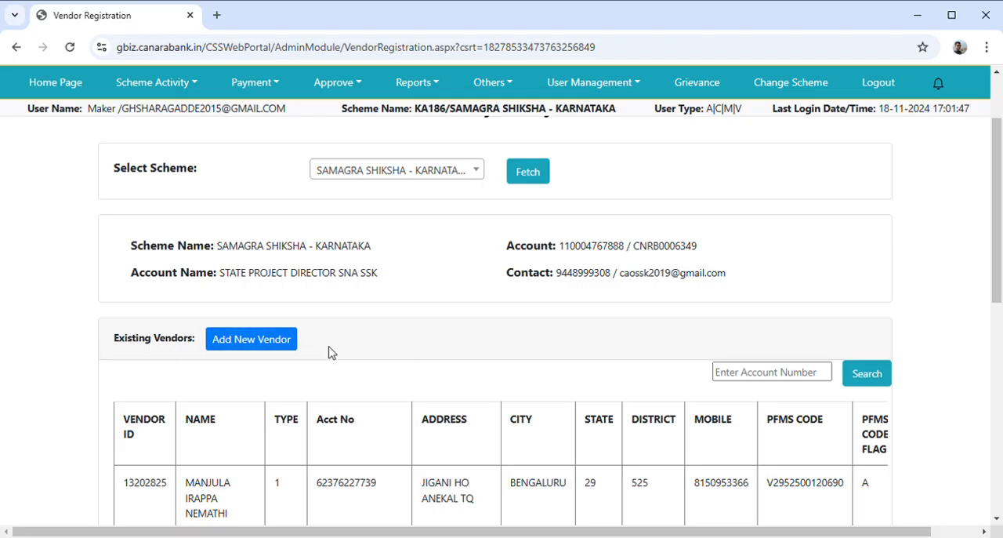
# Start a new vendor with the vendor's bank account number and IFSC code SBIN0011355, and proceed to the vendor details form
pyautogui.click(252, 348)
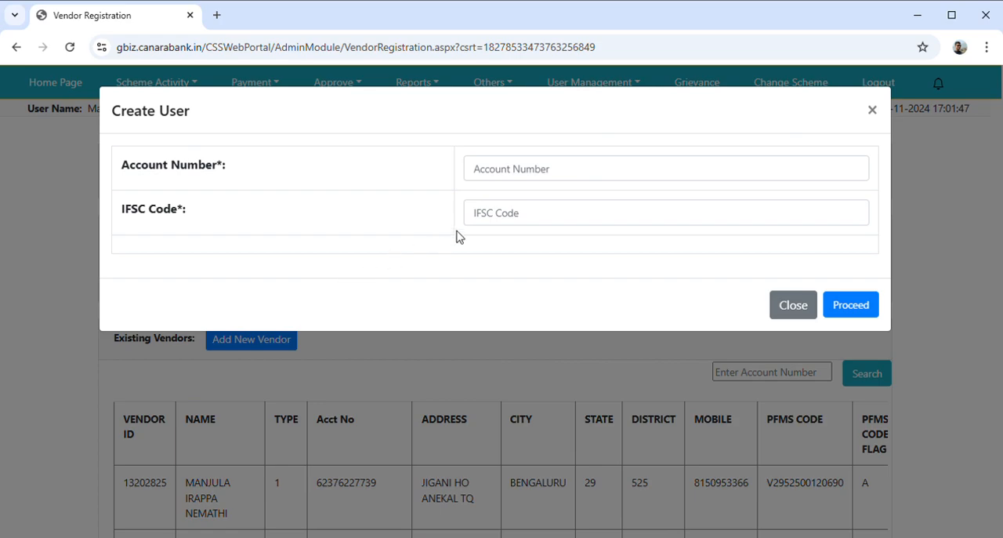
pyautogui.click(553, 174)
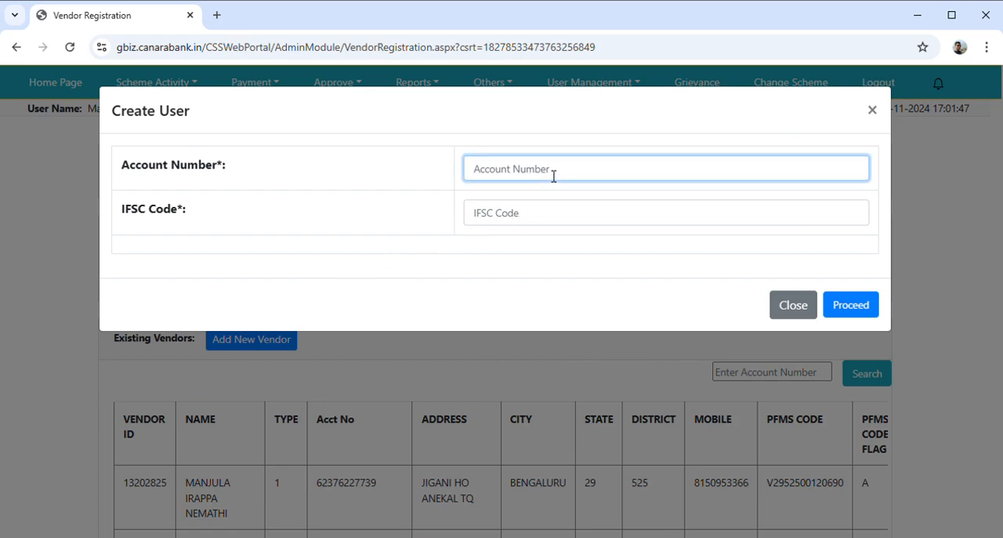
pyautogui.click(517, 227)
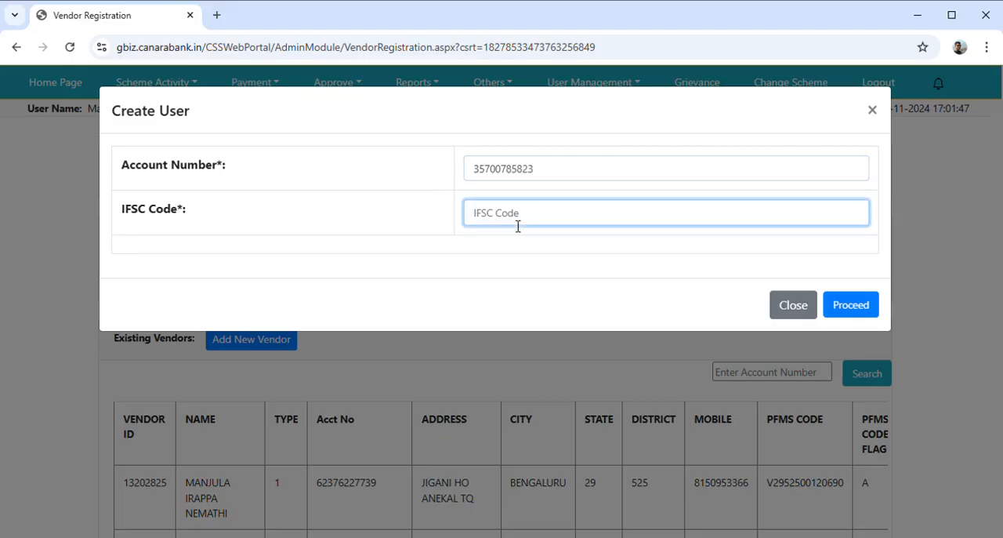
pyautogui.write('S')
pyautogui.write('BIN0011355')
pyautogui.click(862, 311)
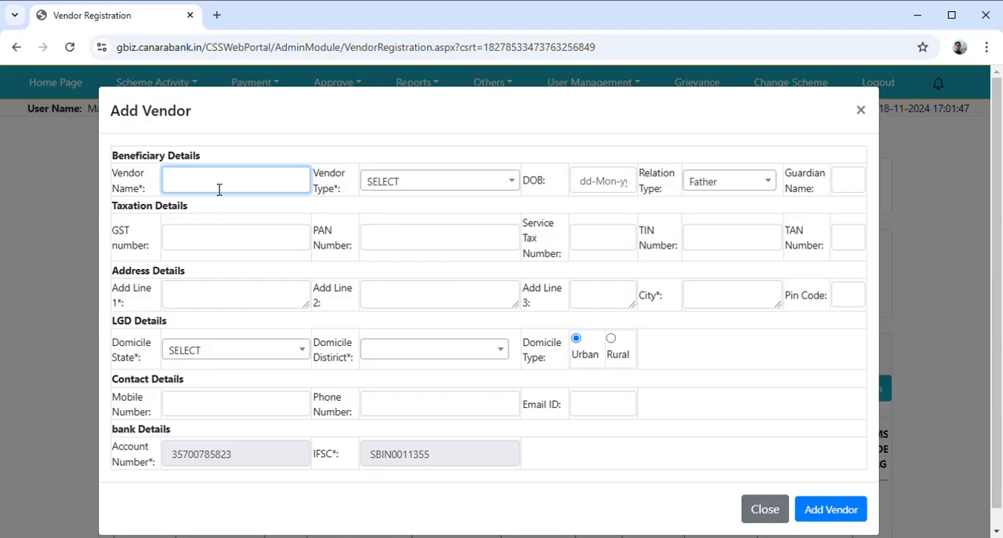
# Enter the vendor's name, set the vendor type to Personal and the relation type to Others, leaving the GST and PAN numbers blank
pyautogui.write('RAGHU M')
pyautogui.click(430, 187)
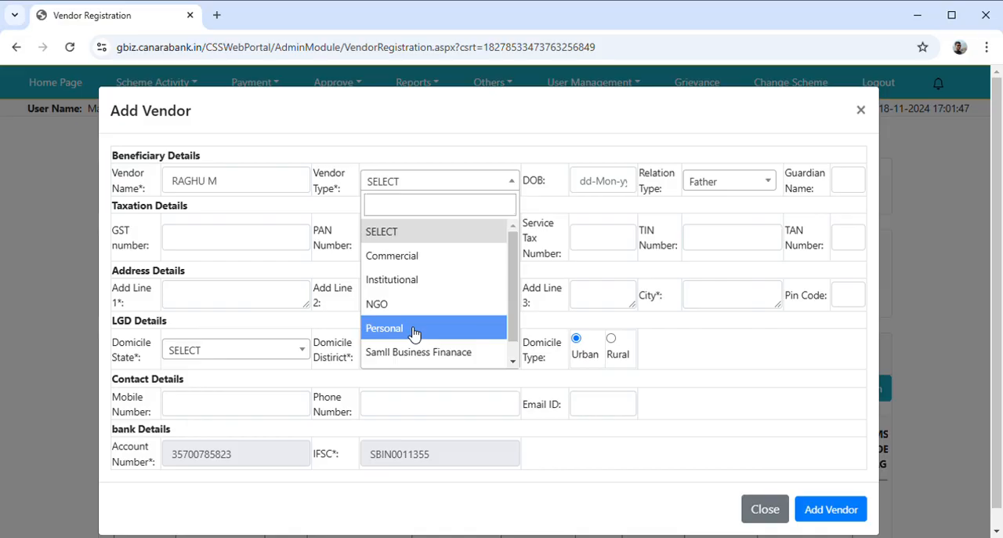
pyautogui.click(414, 330)
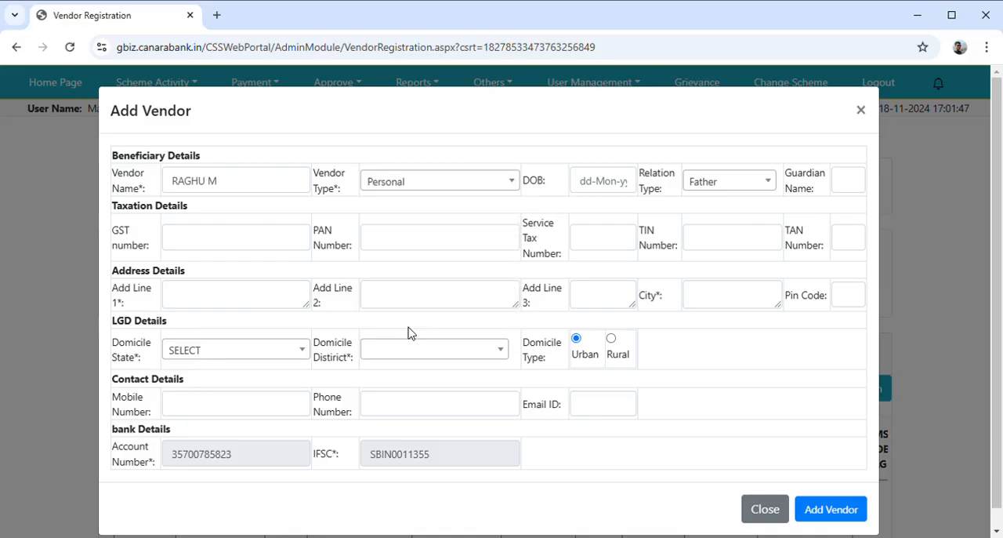
pyautogui.click(747, 188)
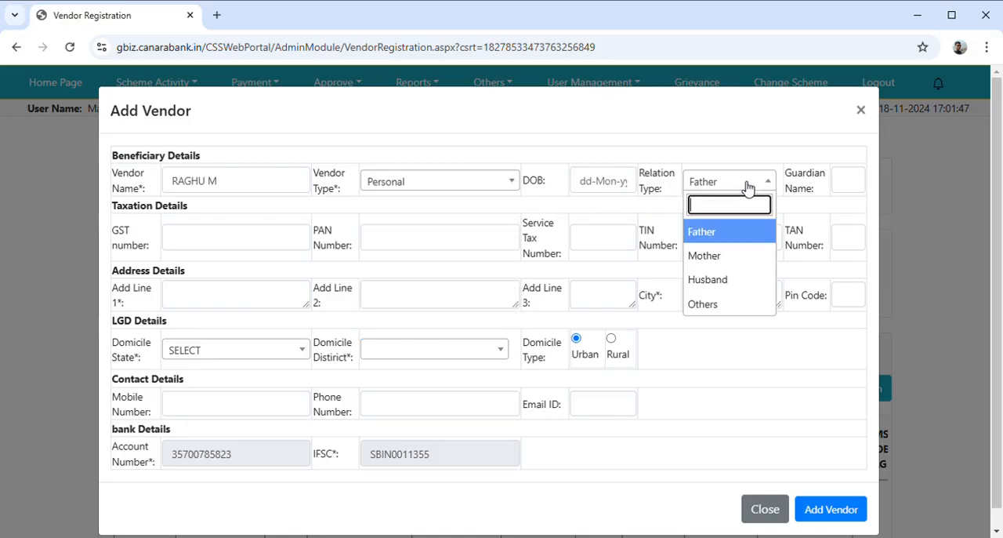
pyautogui.click(715, 304)
pyautogui.click(208, 243)
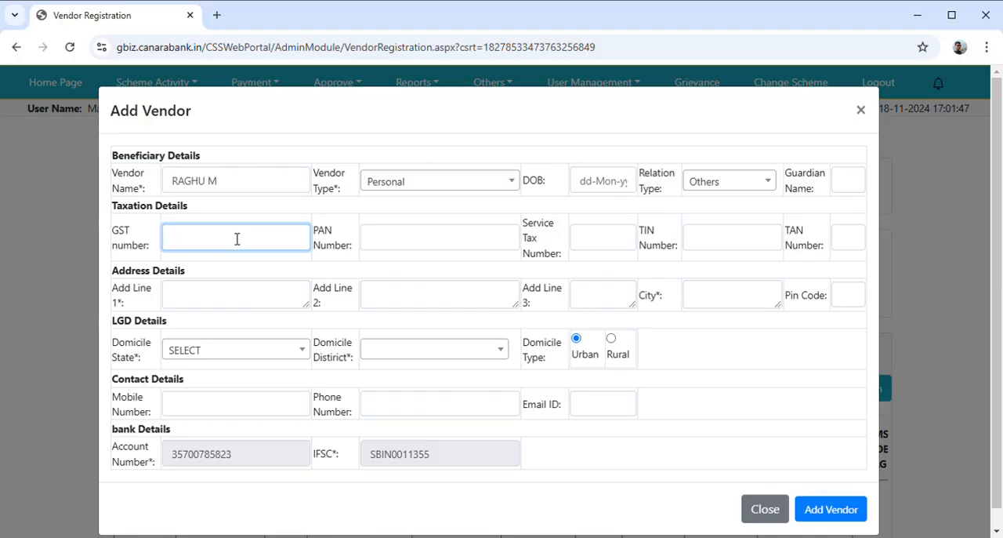
pyautogui.click(453, 246)
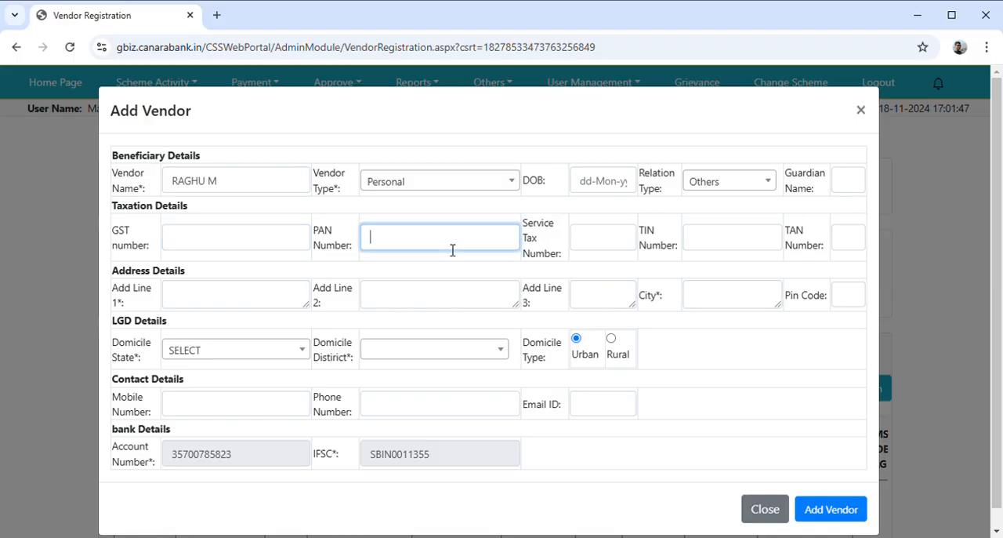
# Fill in the vendor's first address line and city, leaving the pin code blank
pyautogui.click(220, 306)
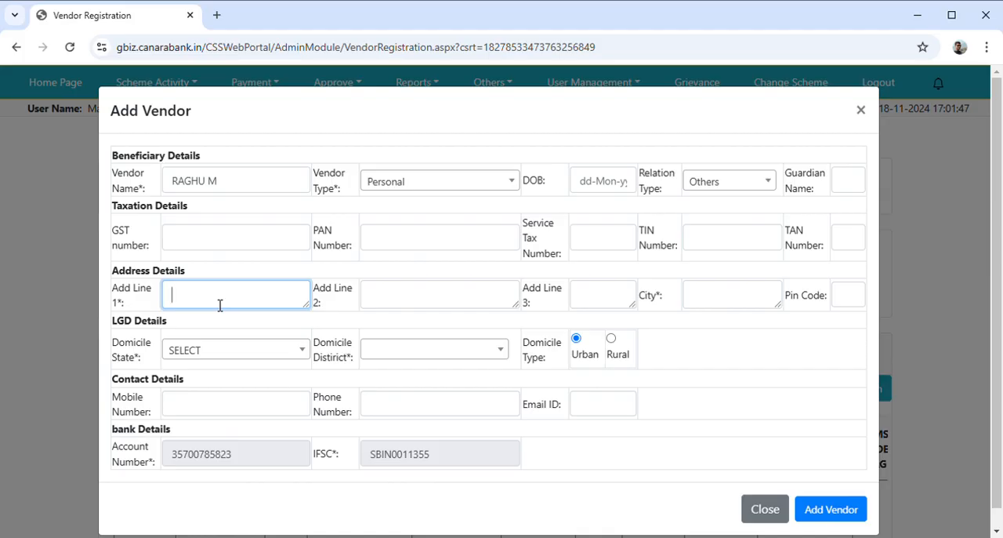
pyautogui.write('JIGANI')
pyautogui.click(766, 308)
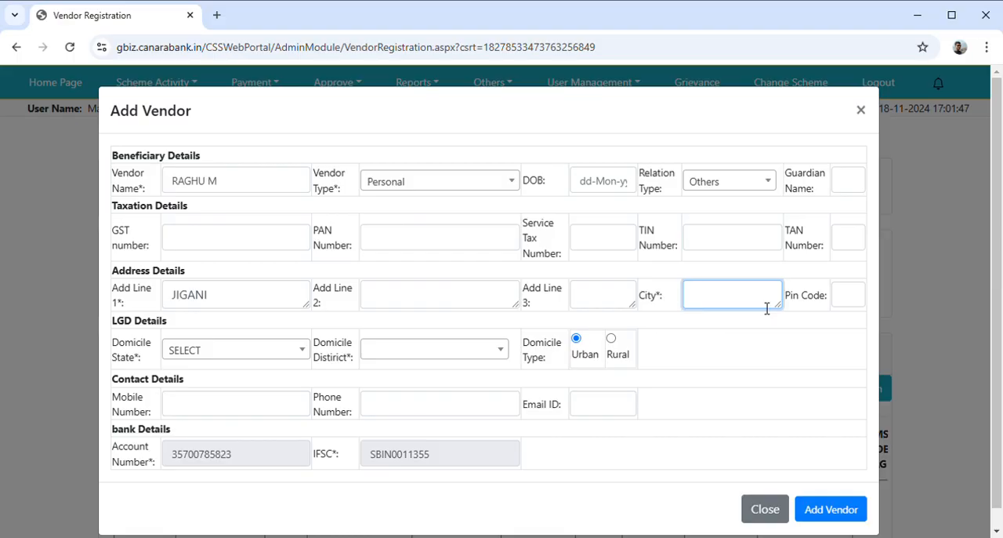
pyautogui.write('BENGLURU')
pyautogui.click(849, 303)
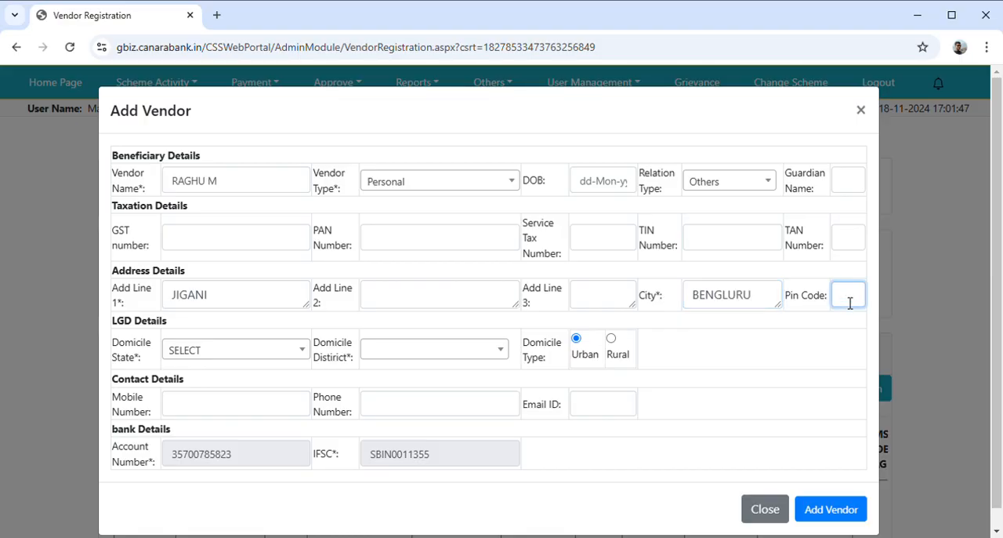
# Set the vendor's domicile state to KARNATAKA and the domicile district to BENGALURU URBAN
pyautogui.click(222, 355)
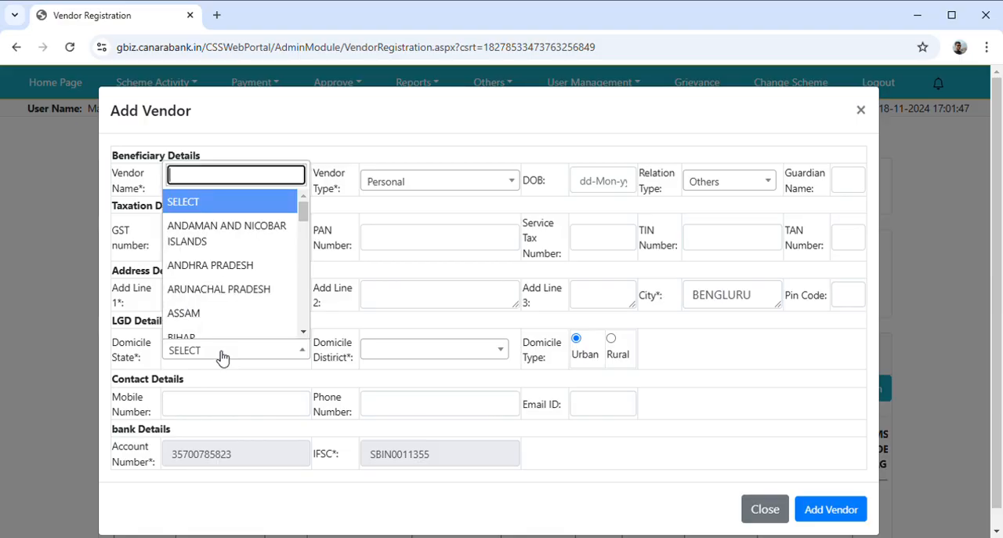
pyautogui.scroll(-5, 271, 283)
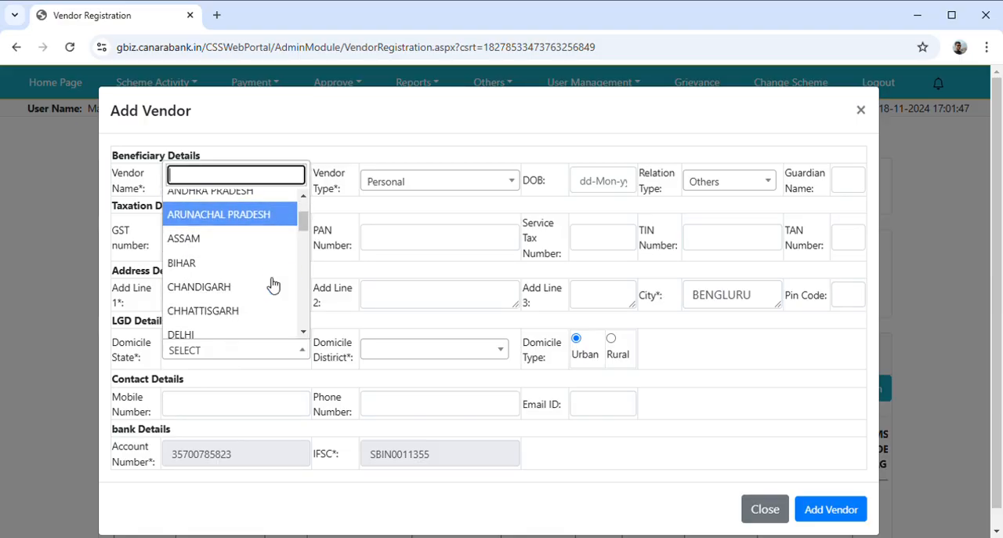
pyautogui.scroll(-1, 271, 283)
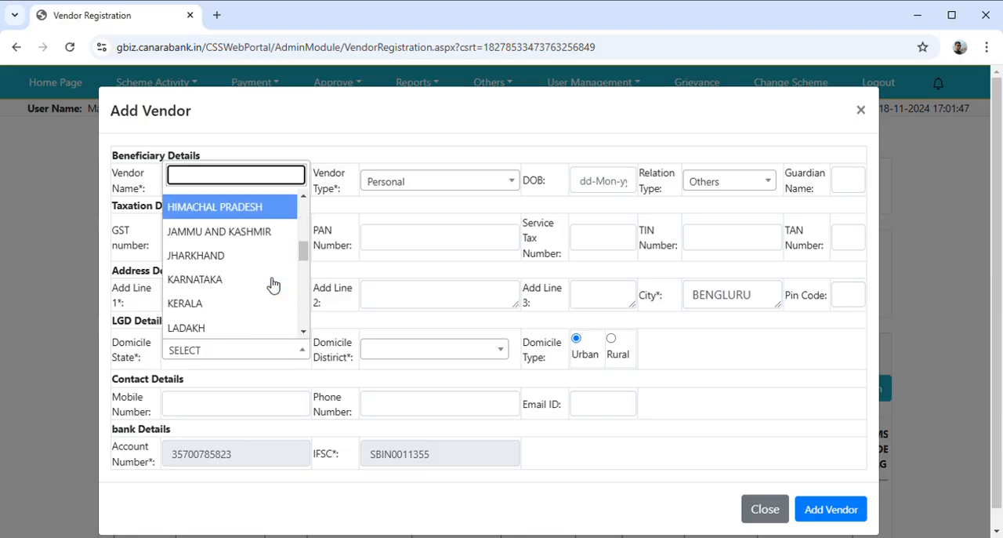
pyautogui.click(232, 285)
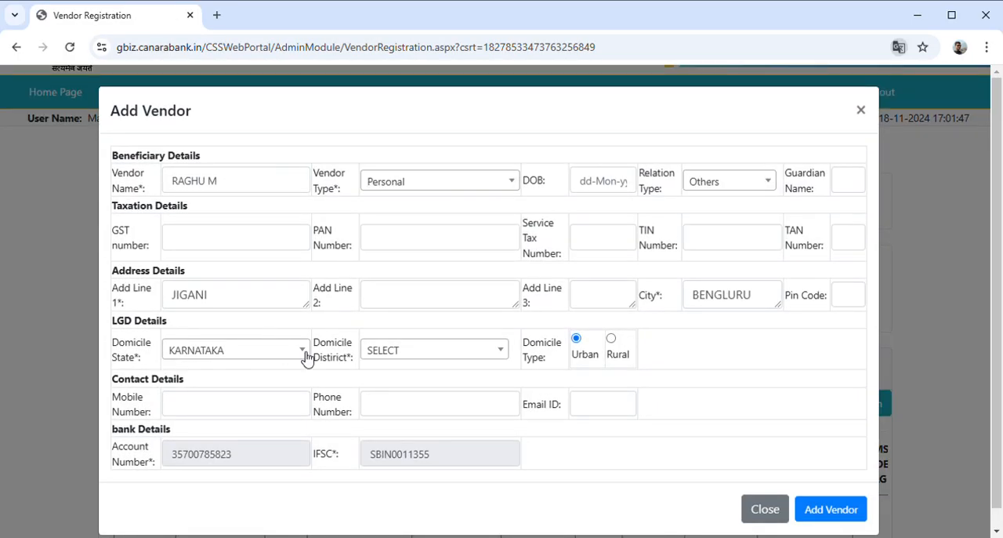
pyautogui.click(419, 356)
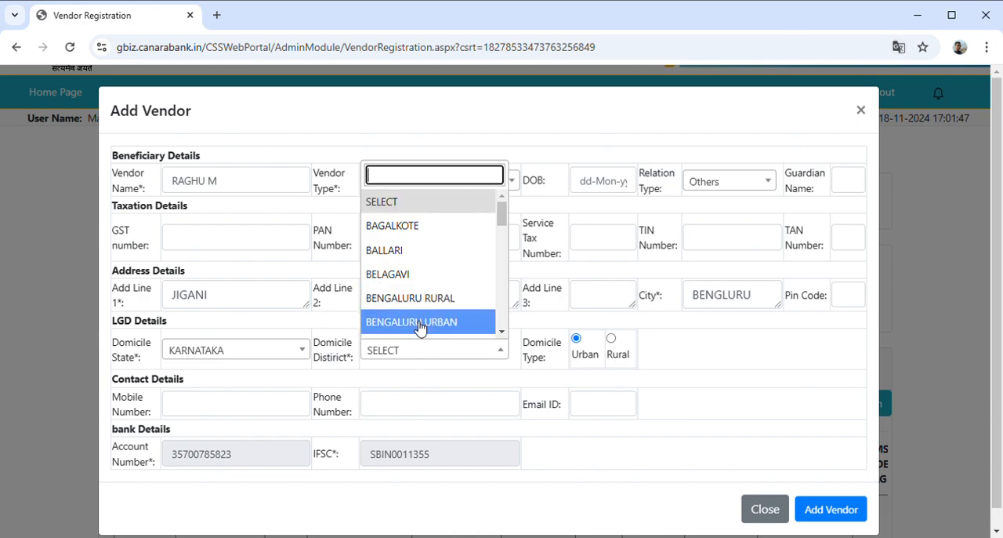
pyautogui.click(420, 322)
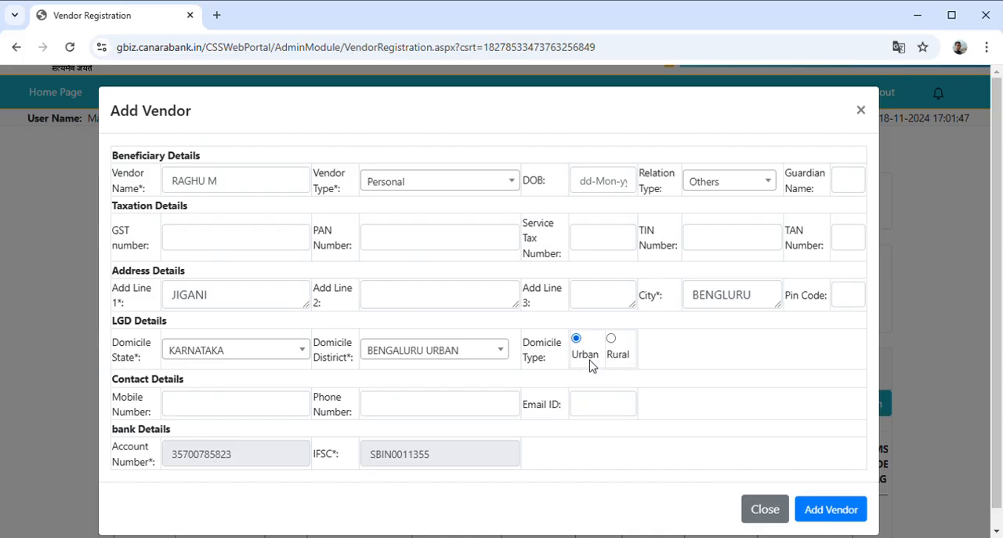
# Enter the vendor's mobile number in the contact details, leaving the phone number and email blank
pyautogui.scroll(-1, 592, 366)
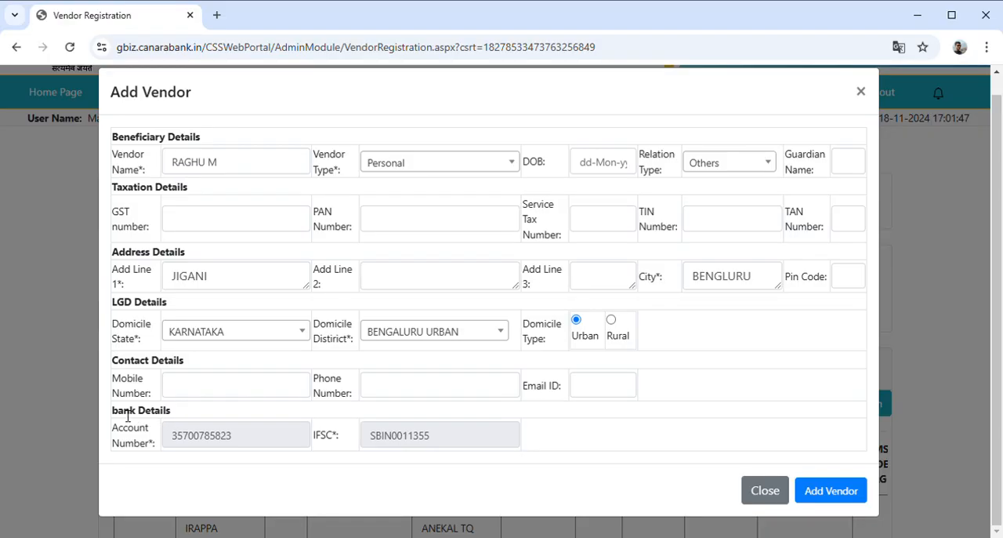
pyautogui.click(230, 396)
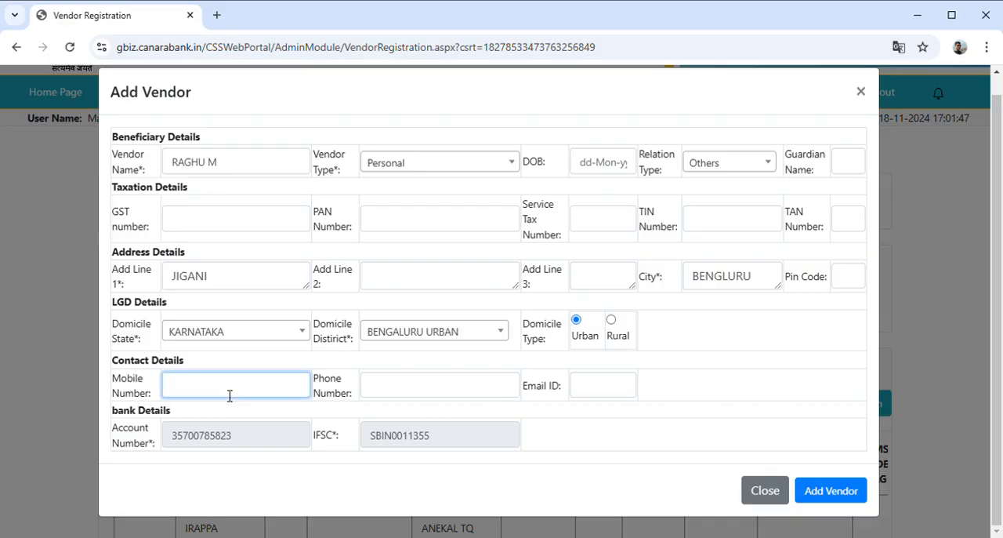
pyautogui.click(404, 385)
pyautogui.click(773, 362)
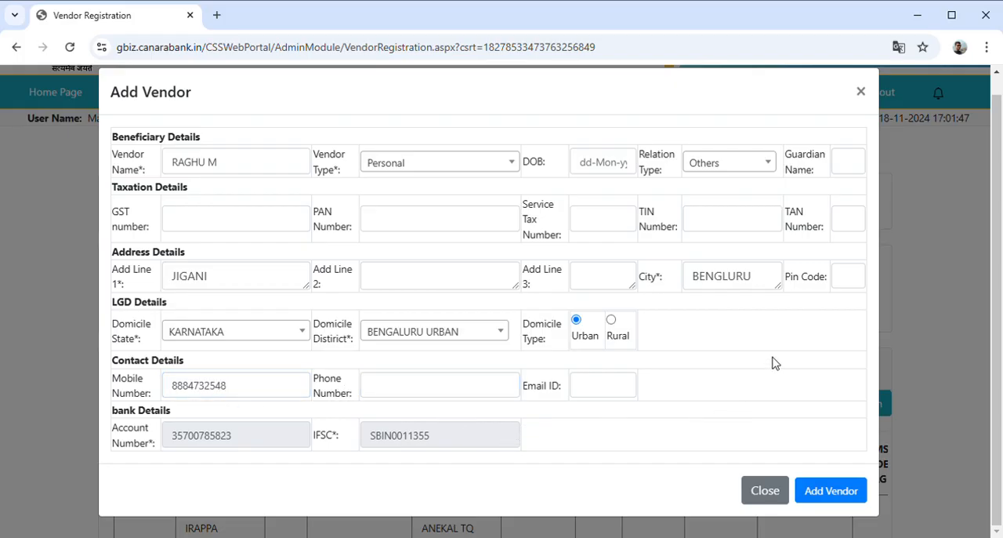
# Check the completed vendor details, submit the new vendor and dismiss the success message
pyautogui.scroll(1, 463, 344)
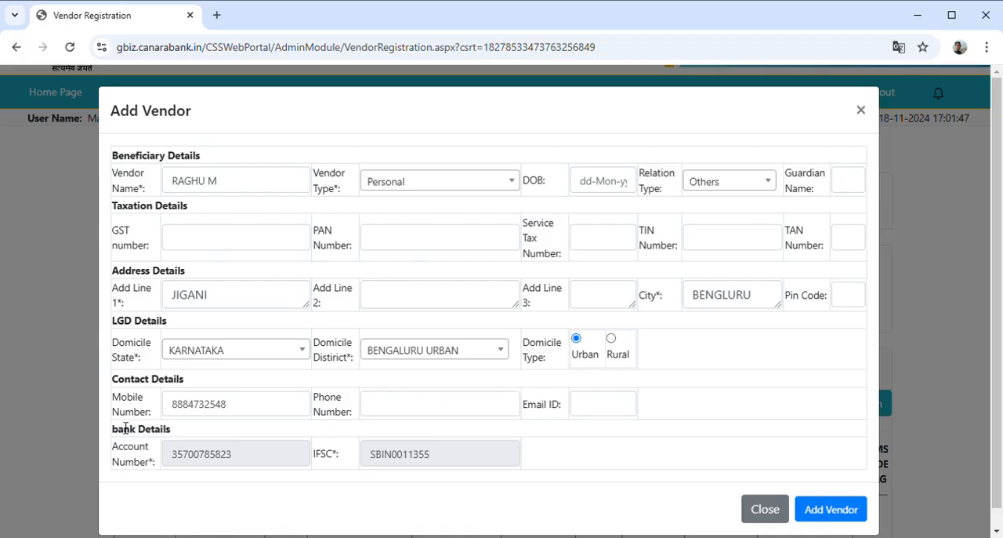
pyautogui.scroll(-1, 561, 433)
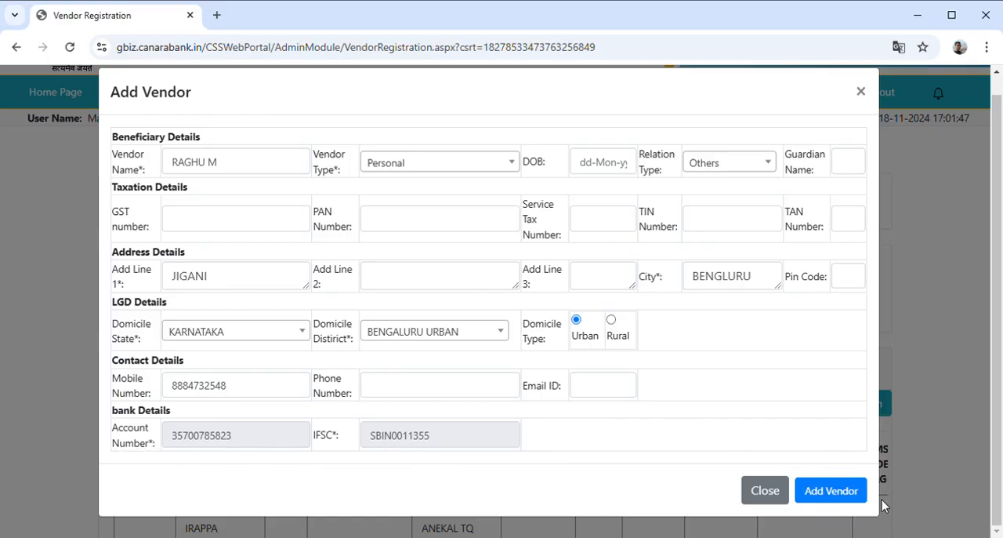
pyautogui.click(845, 499)
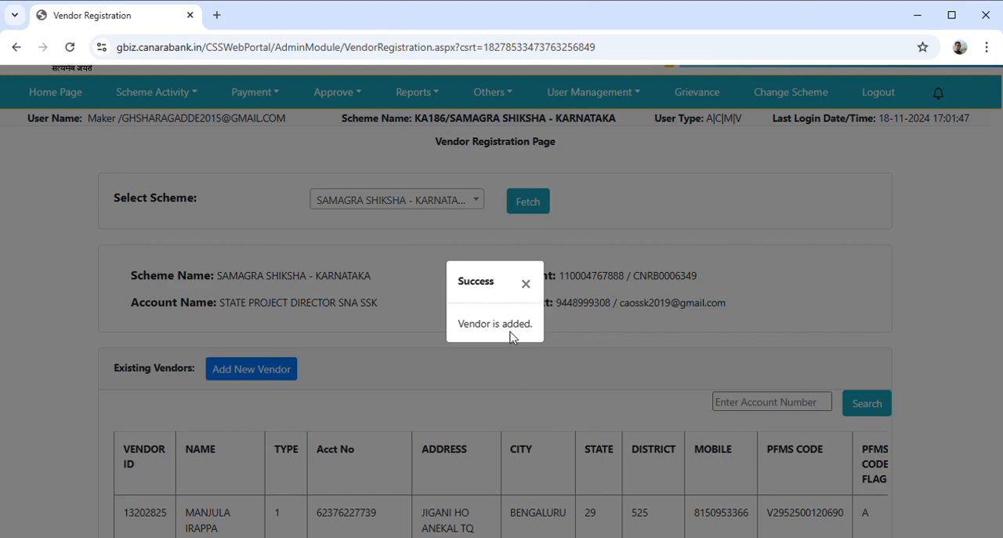
pyautogui.click(526, 284)
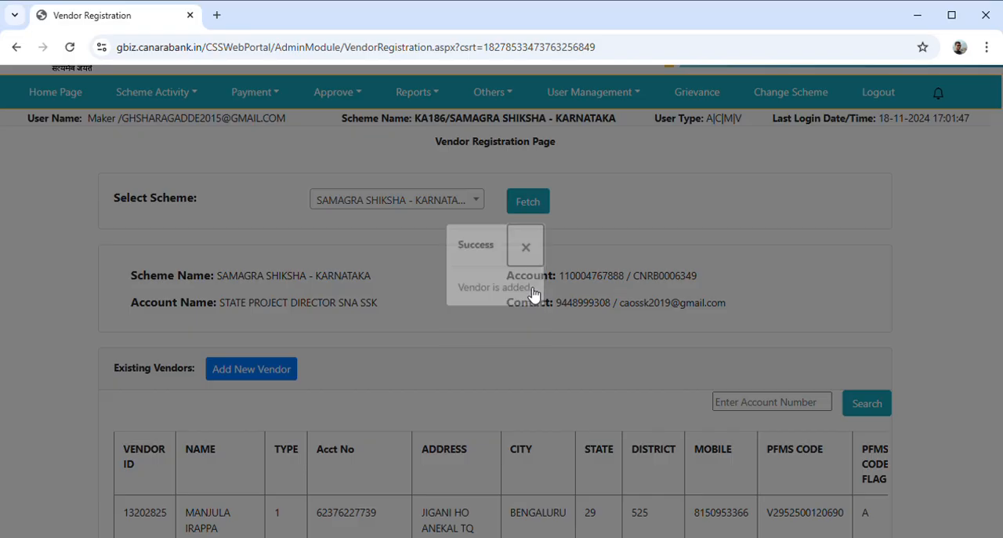
# Examine the newly added vendor's row in the existing vendors list, including its PFMS code, code flag and available actions
pyautogui.scroll(-5, 568, 333)
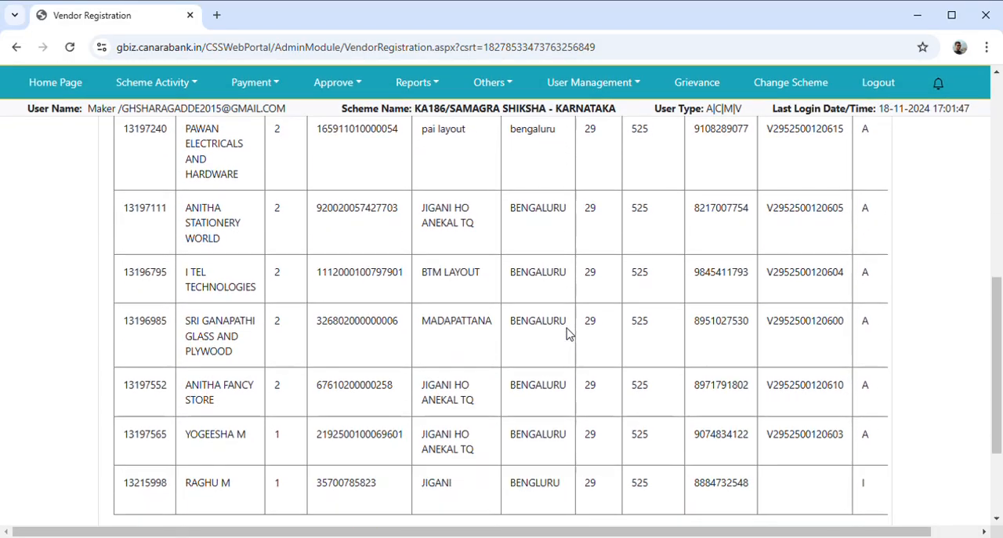
pyautogui.scroll(-2, 568, 332)
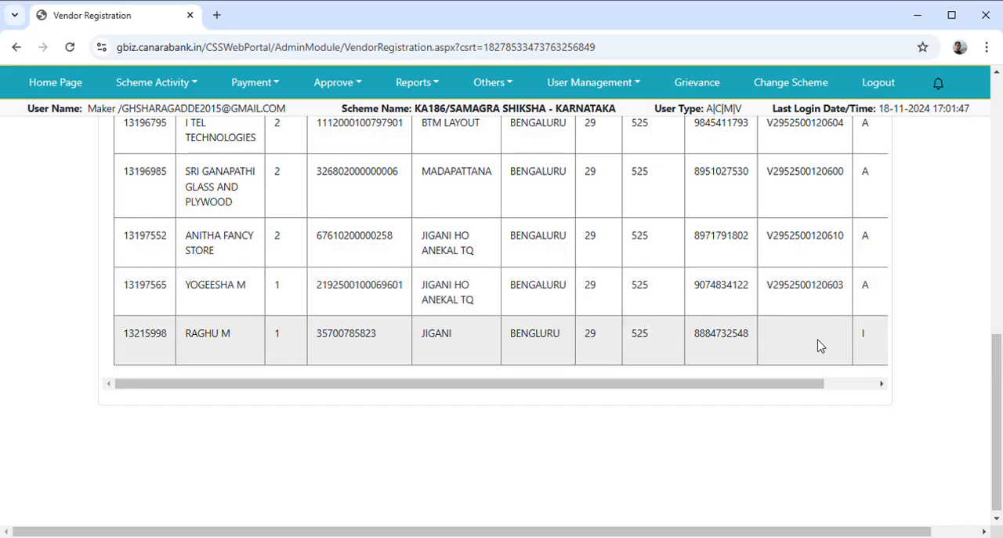
pyautogui.click(868, 385)
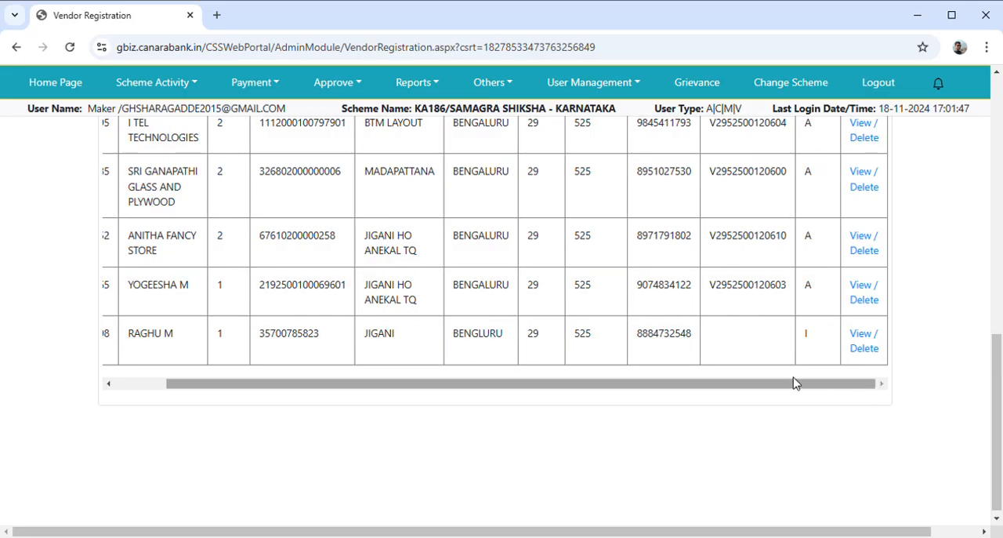
pyautogui.scroll(2, 707, 427)
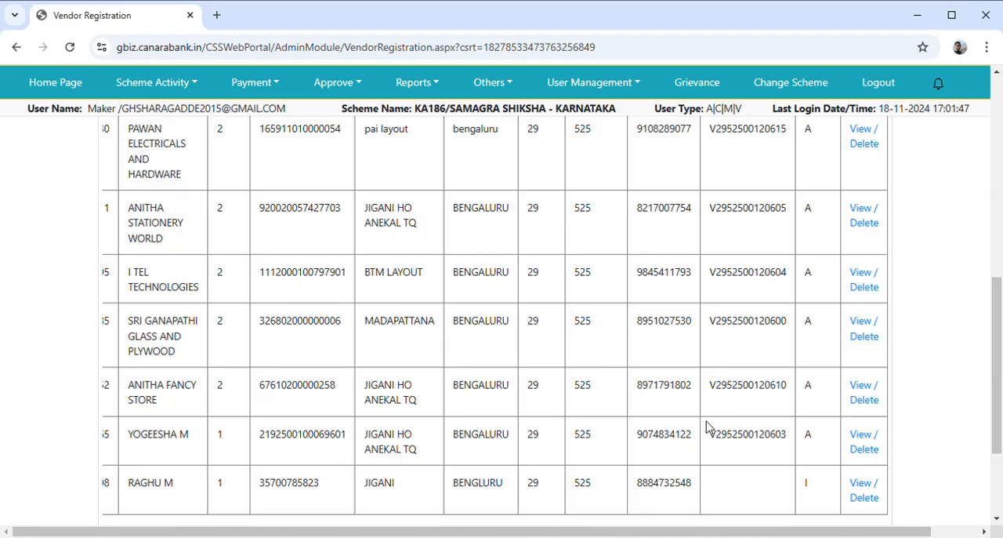
# Open the vendor approval page for payments and list the manually entered records pending approval
pyautogui.scroll(7, 708, 427)
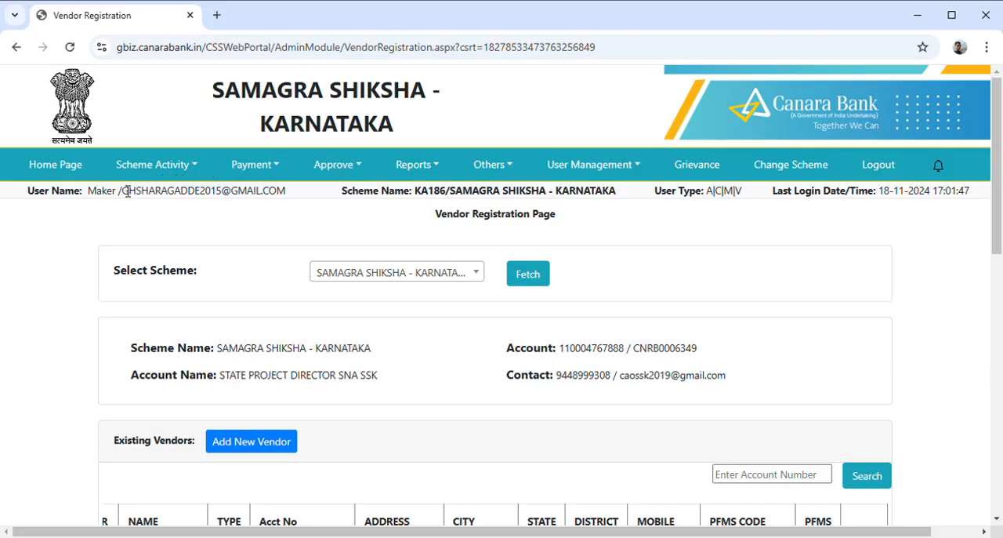
pyautogui.click(344, 170)
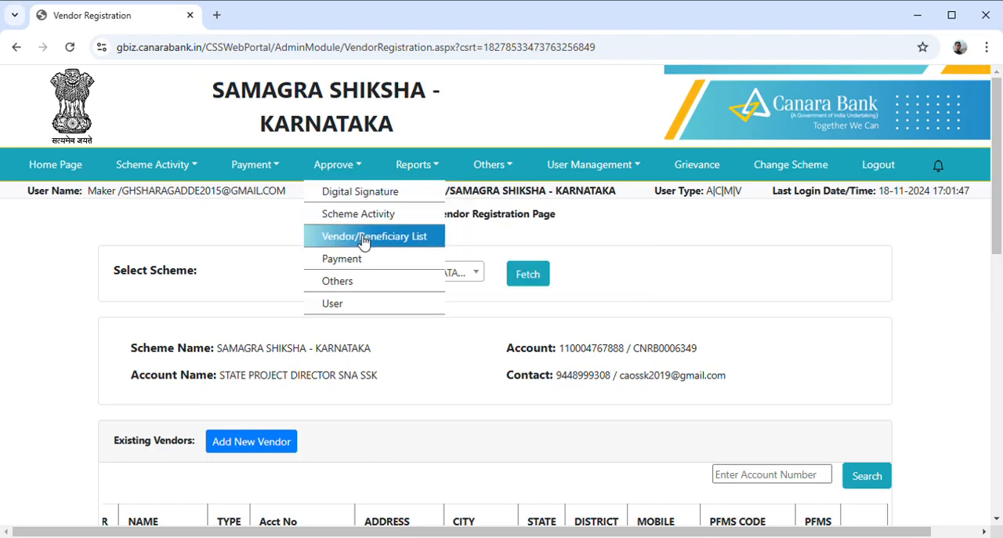
pyautogui.moveTo(370, 264)
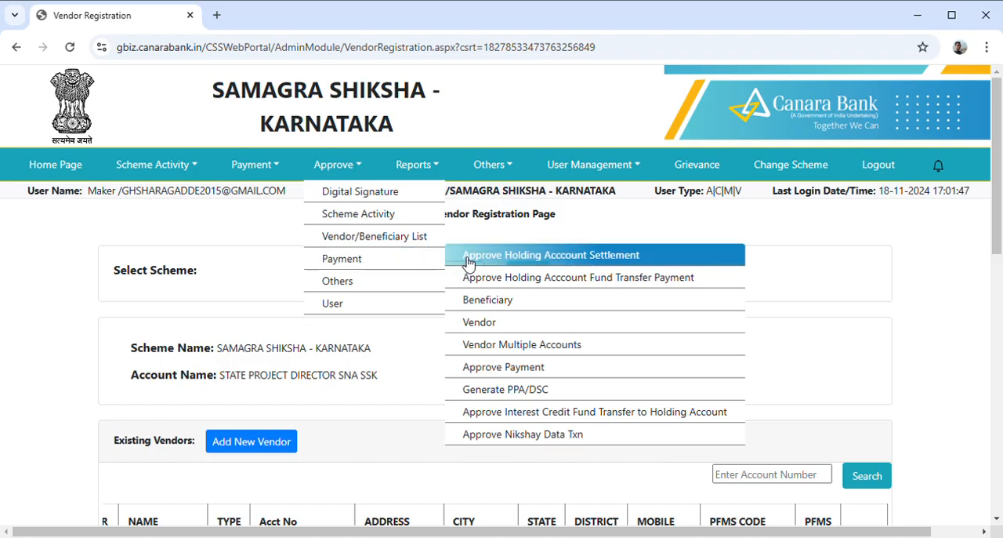
pyautogui.click(505, 329)
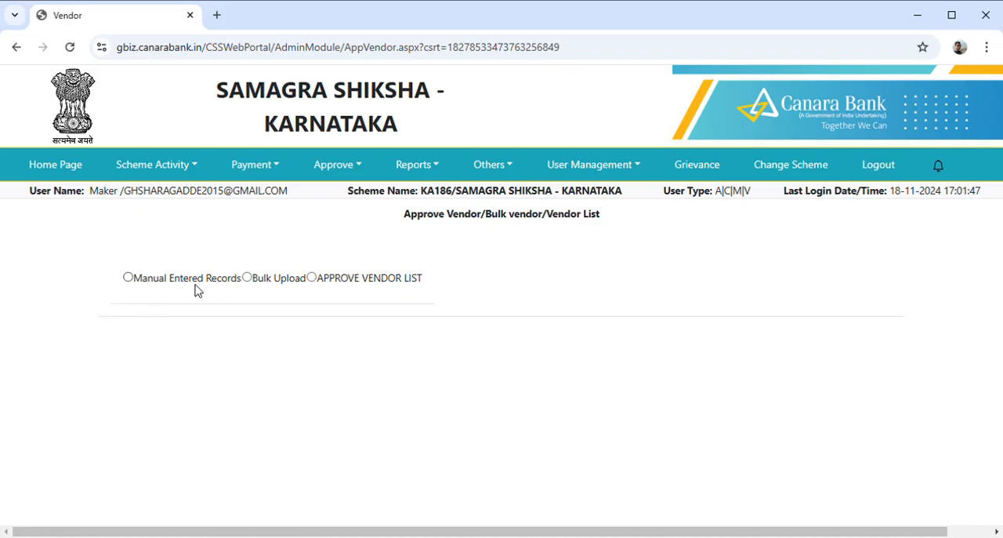
pyautogui.click(130, 279)
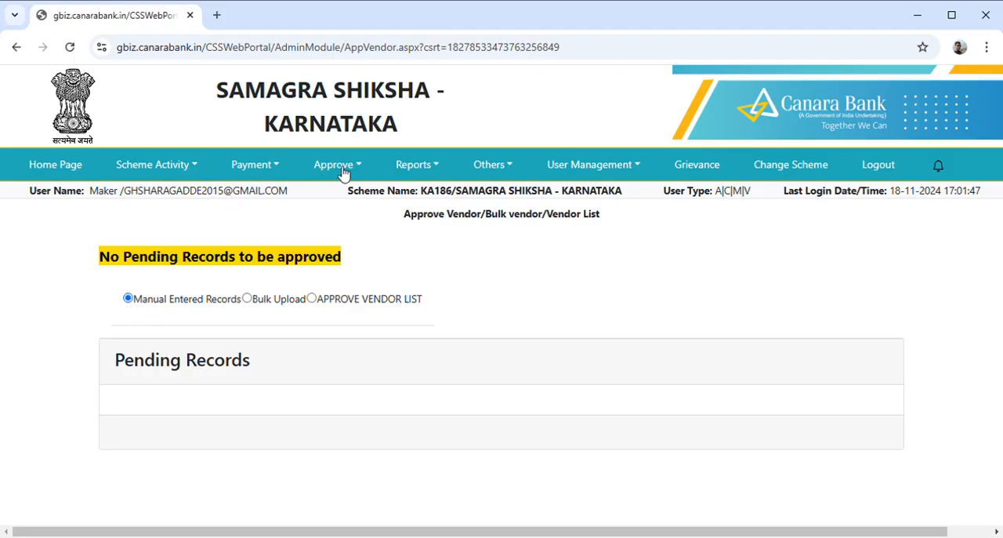
# Reopen the payment vendor approval page and check the Manual Entered Records for pending vendors again
pyautogui.click(274, 169)
pyautogui.moveTo(279, 214)
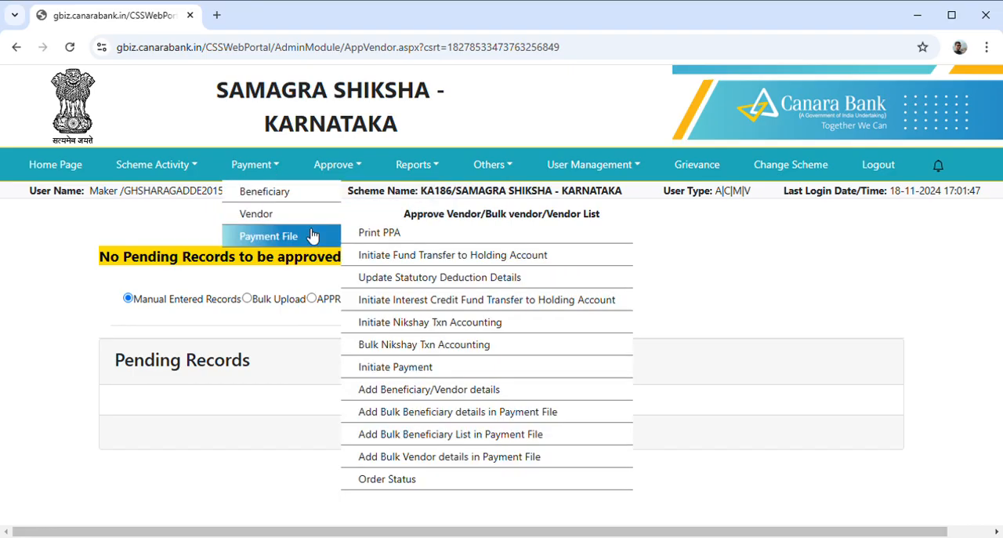
pyautogui.click(354, 168)
pyautogui.moveTo(363, 267)
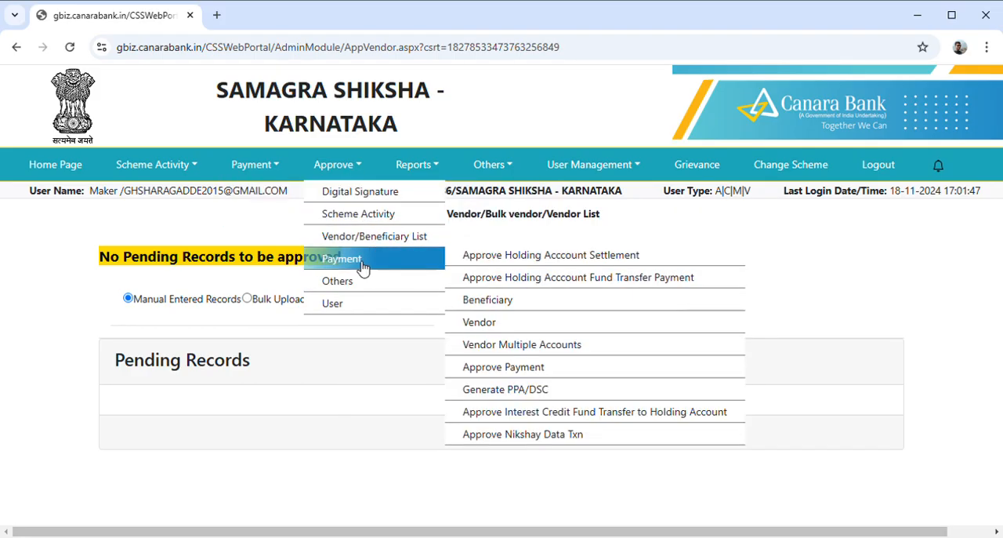
pyautogui.click(511, 323)
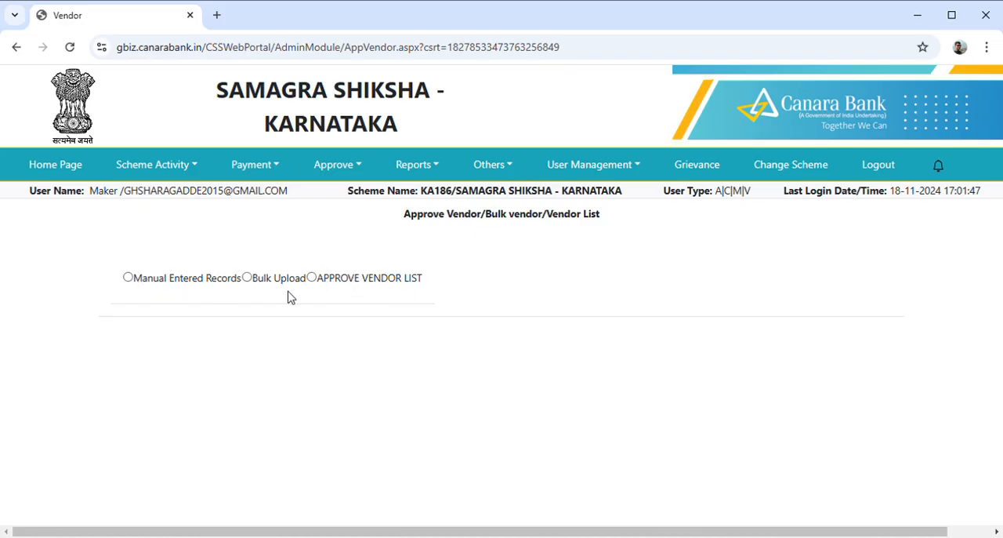
pyautogui.click(129, 278)
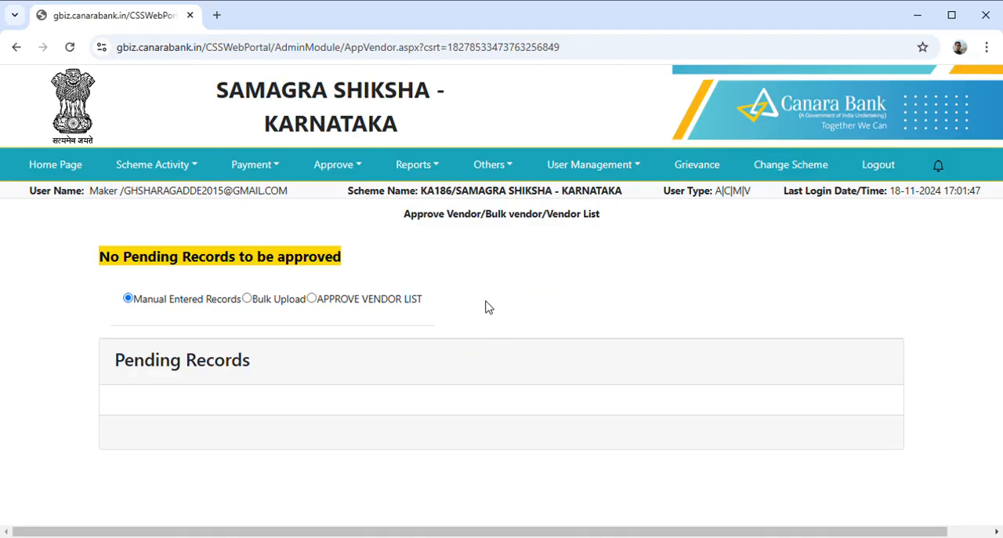
# Open the vendor registration page and fetch the existing vendors for the SAMAGRA SHIKSHA - KARNATAKA scheme
pyautogui.click(274, 167)
pyautogui.moveTo(276, 214)
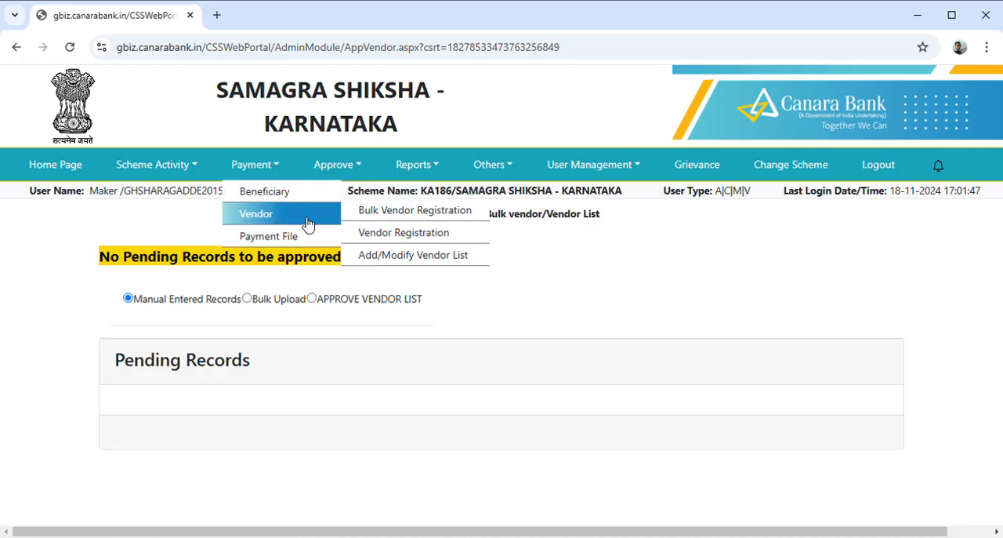
pyautogui.click(409, 232)
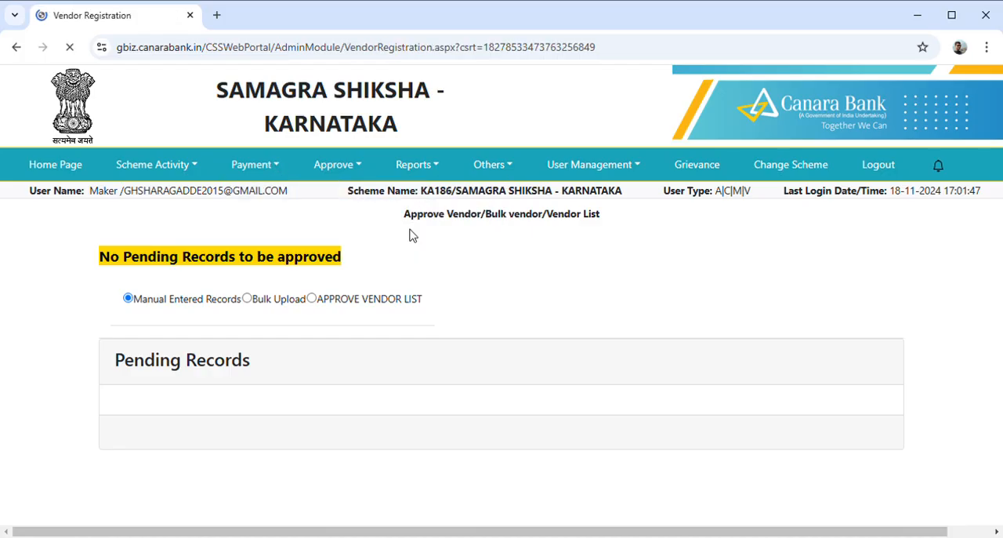
pyautogui.click(416, 276)
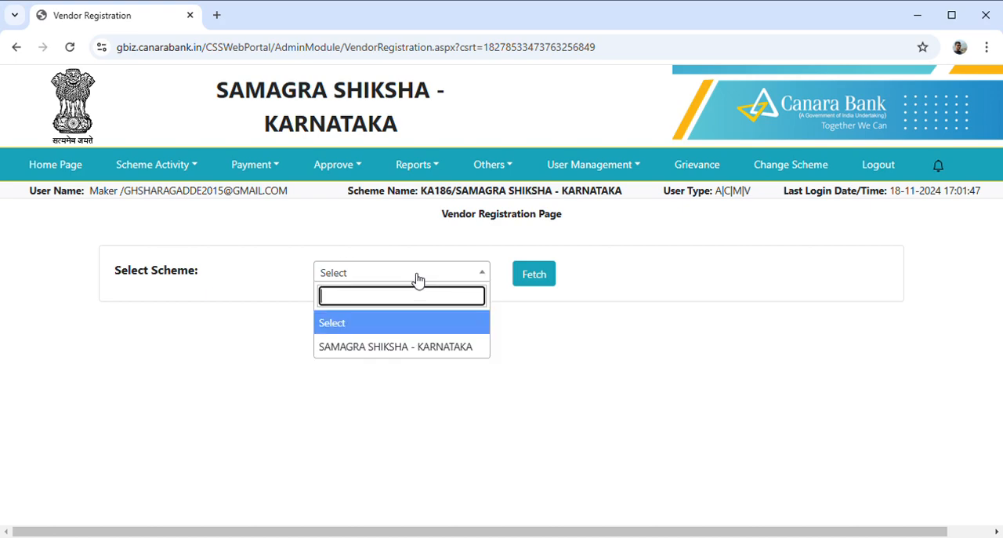
pyautogui.click(394, 354)
pyautogui.click(533, 280)
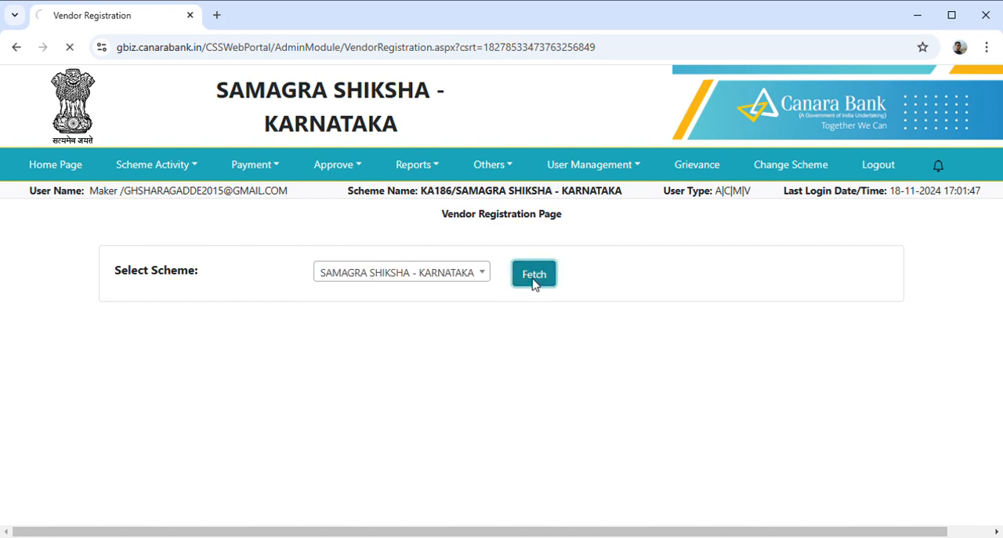
# Compare the newly added vendor's PFMS code and PFMS code flag with those of the other existing vendors
pyautogui.scroll(-5, 539, 368)
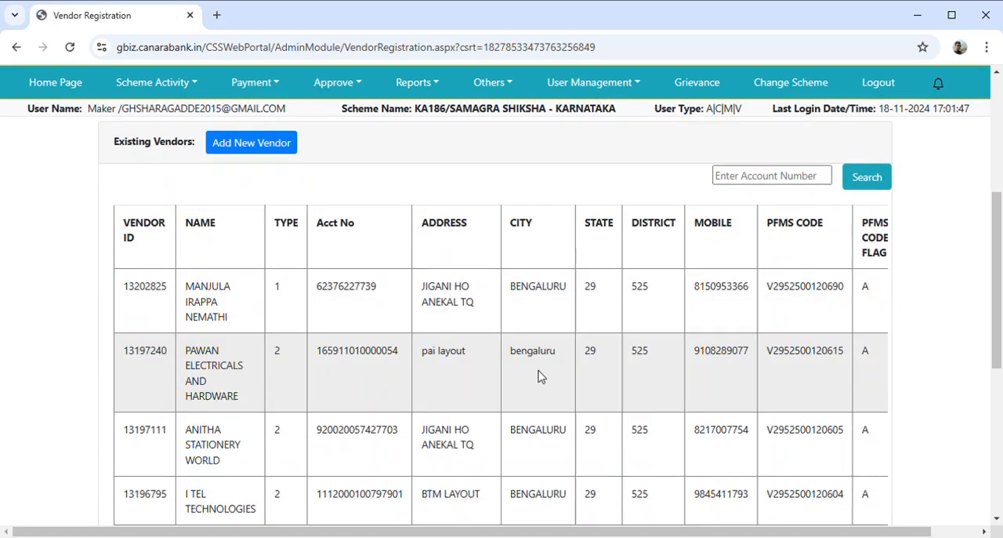
pyautogui.scroll(-3, 475, 327)
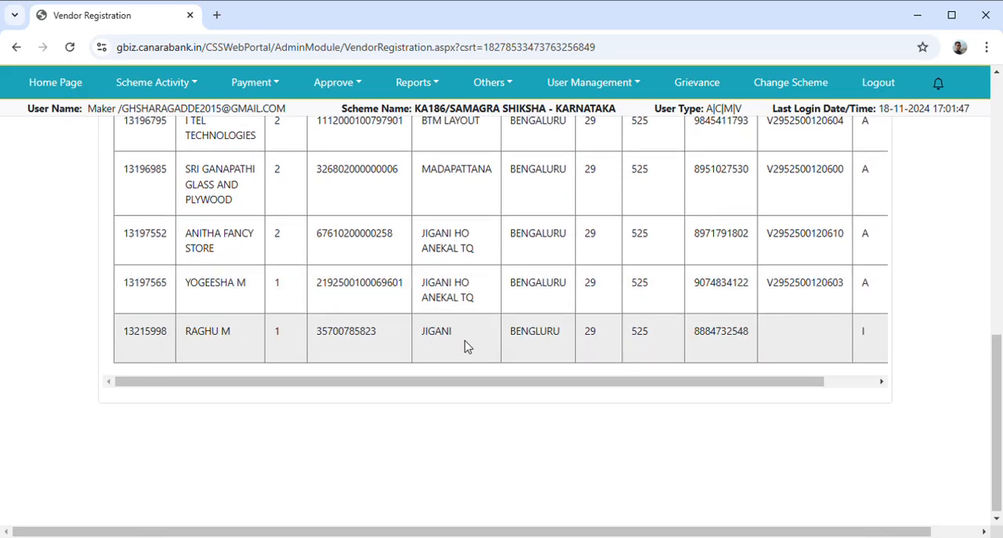
pyautogui.click(879, 382)
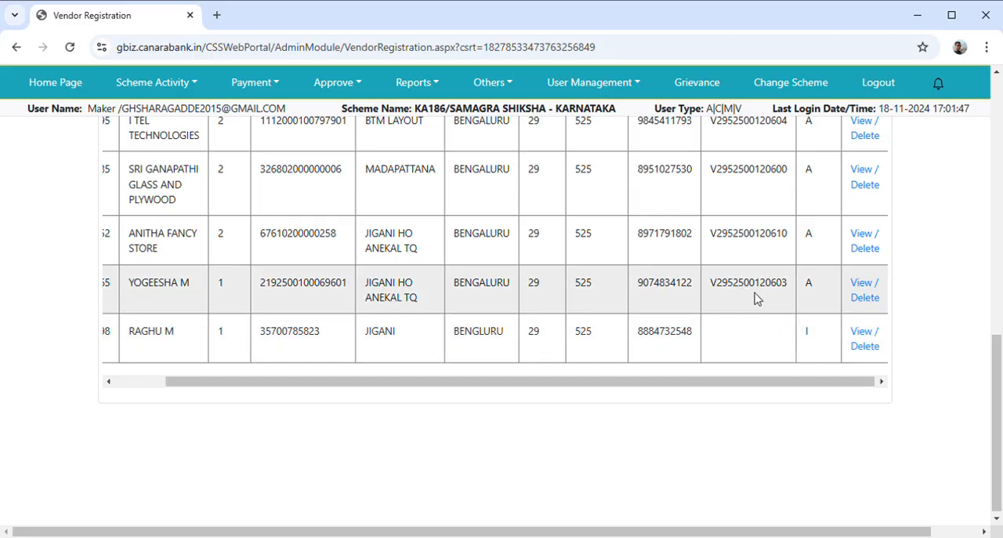
pyautogui.scroll(6, 743, 295)
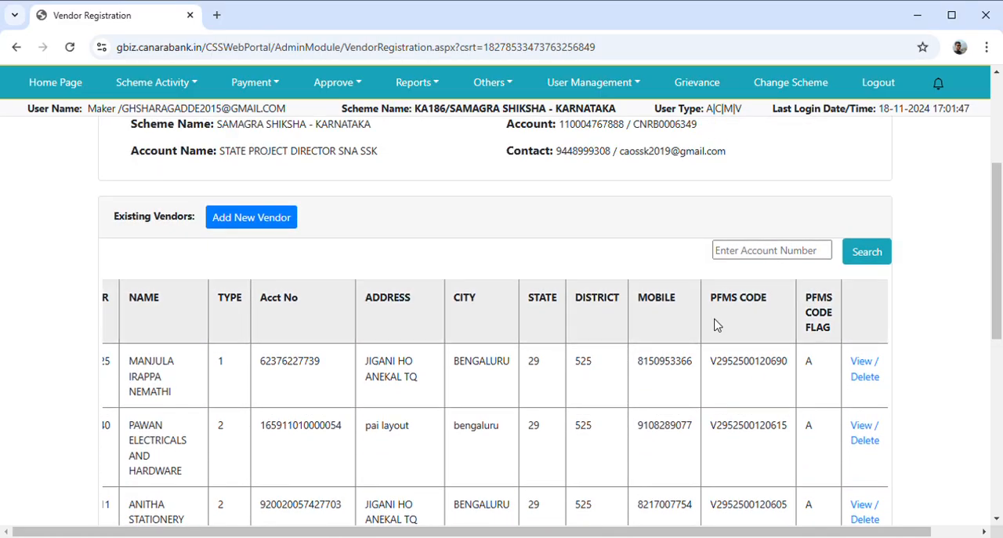
pyautogui.scroll(-6, 756, 324)
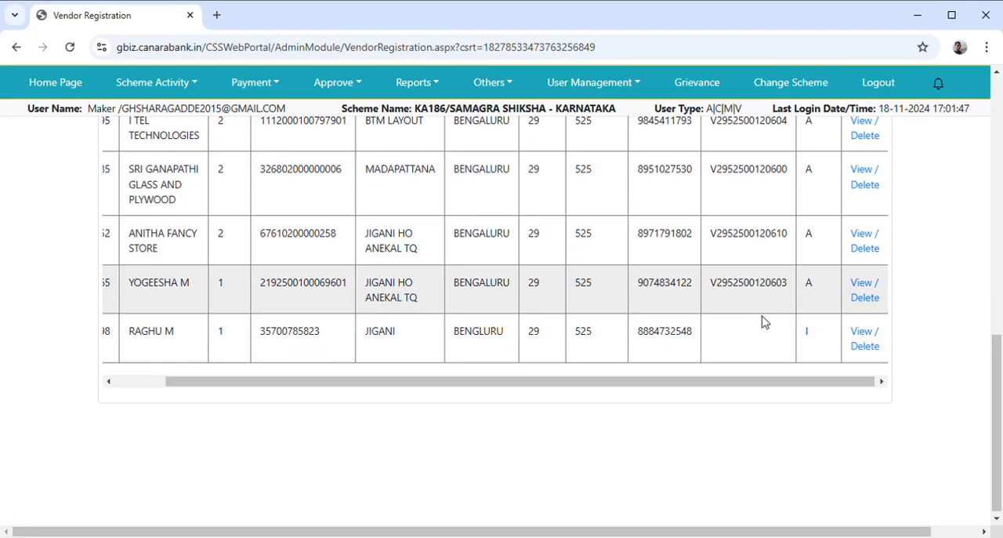
pyautogui.scroll(2, 752, 337)
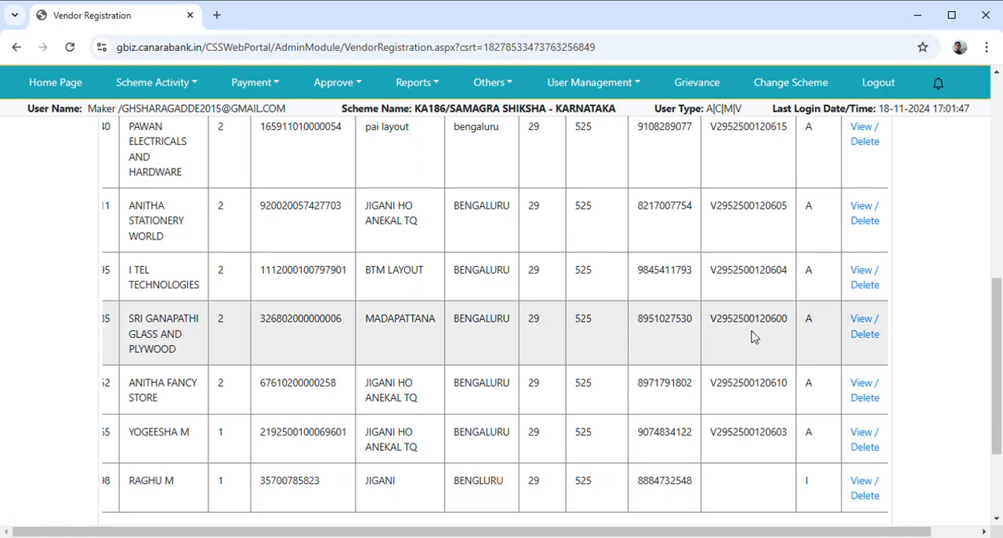
pyautogui.scroll(2, 752, 336)
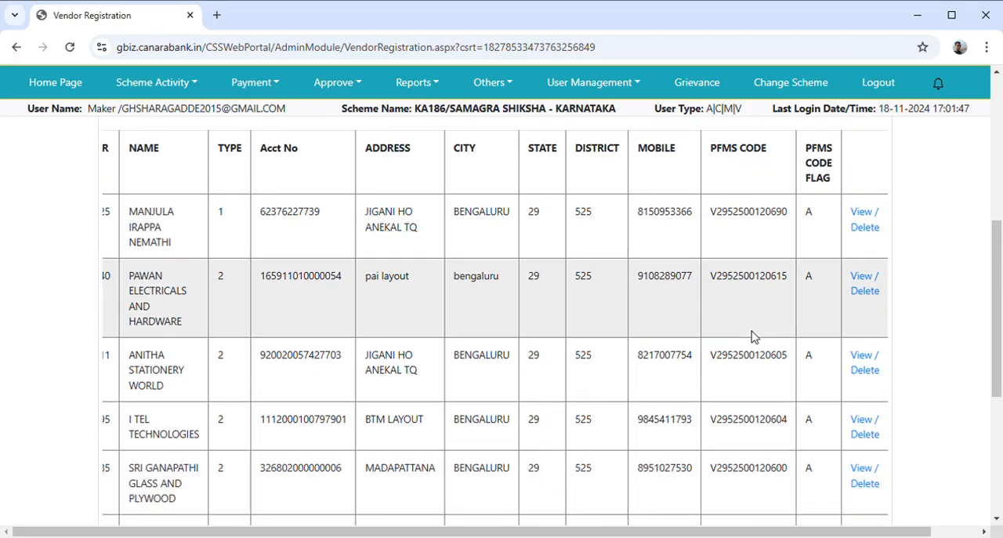
pyautogui.scroll(2, 752, 336)
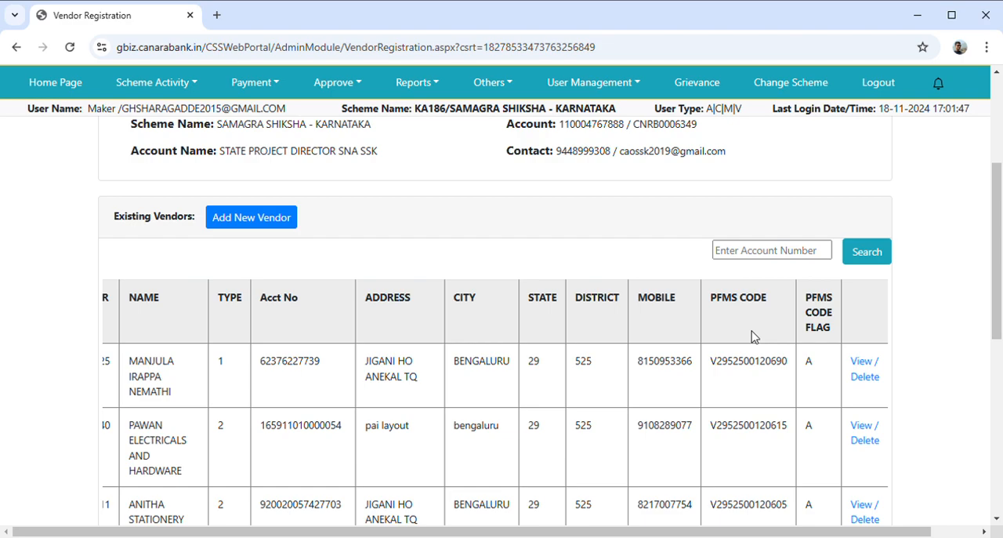
pyautogui.scroll(-5, 752, 337)
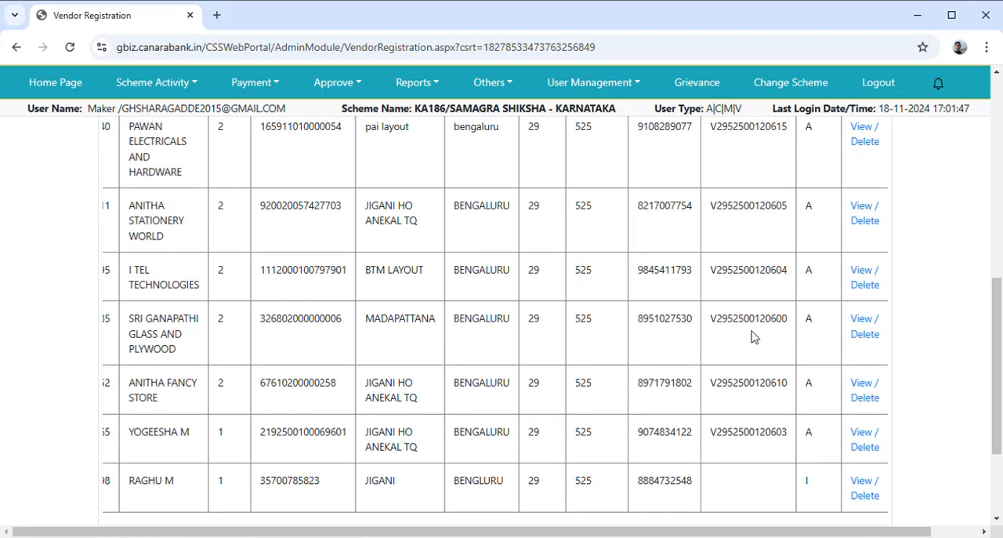